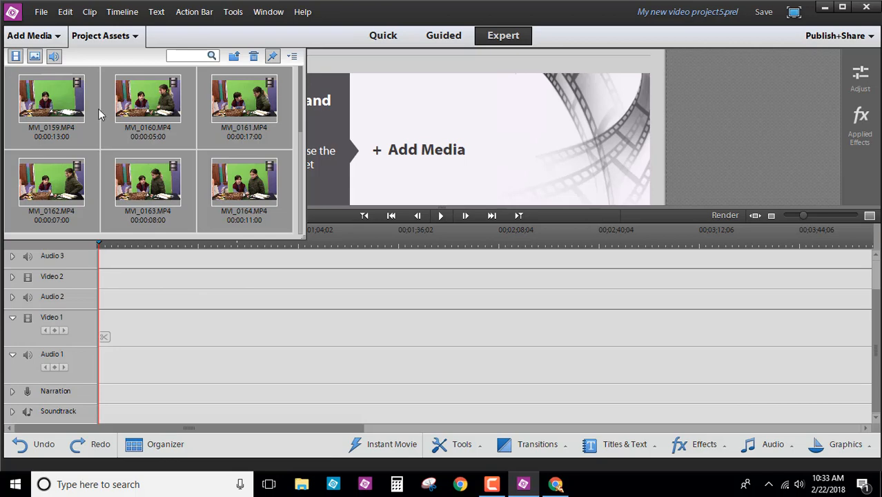
Step: Place all the MVI video clips from the project assets in sequence at the start of the Video 1 track
scroll(231, 158, "down", 5)
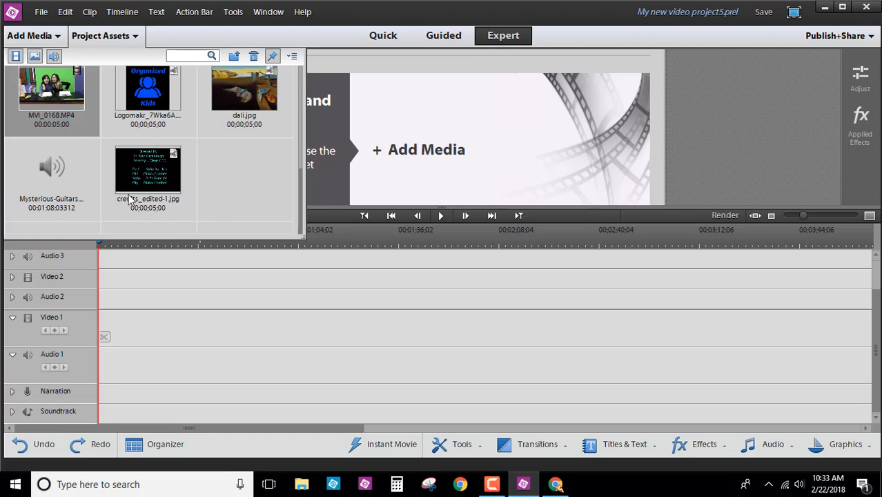
scroll(301, 156, "up", 5)
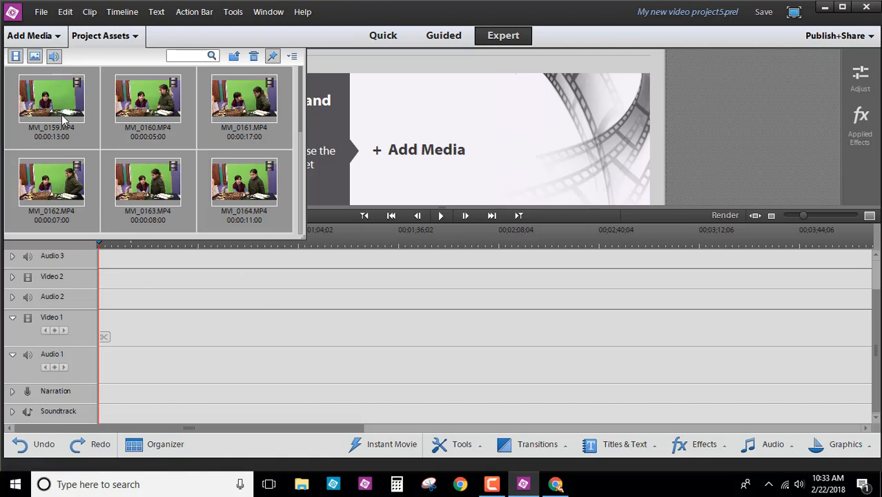
left_click_drag(61, 122, 119, 320)
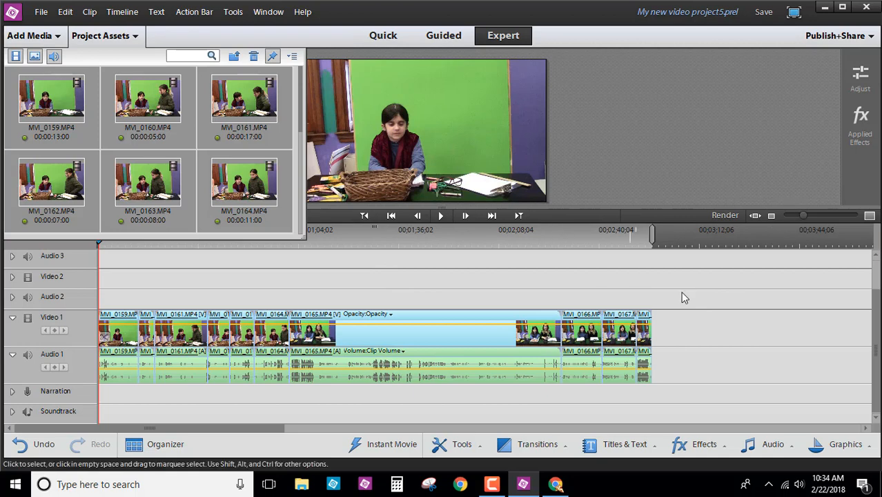
Step: Close the project assets and return the playhead to the start of the timeline
left_click_drag(803, 215, 795, 215)
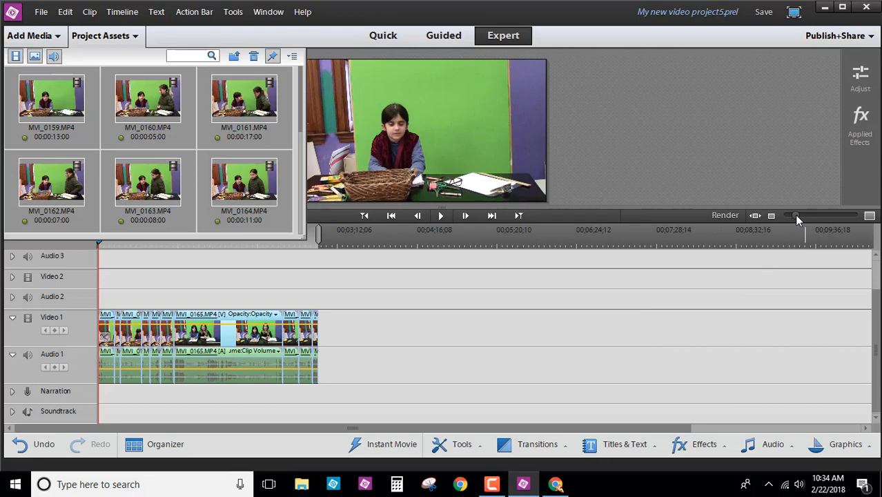
left_click_drag(794, 215, 833, 215)
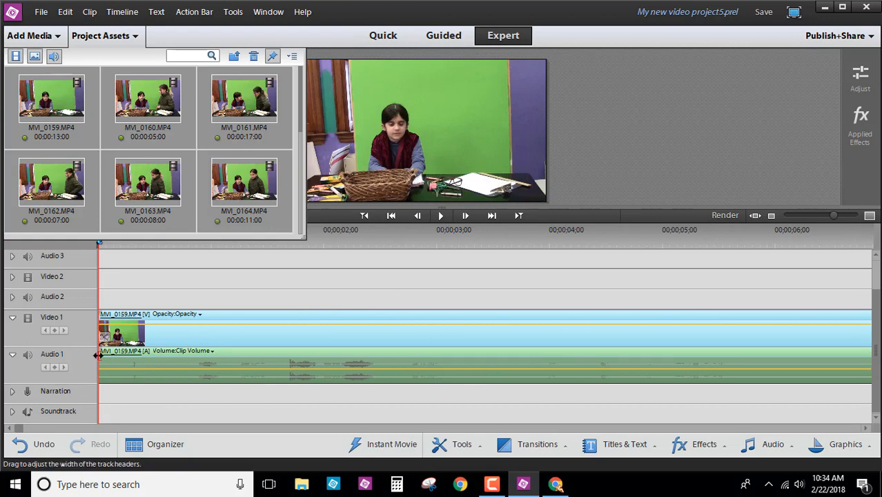
left_click(391, 240)
left_click(754, 216)
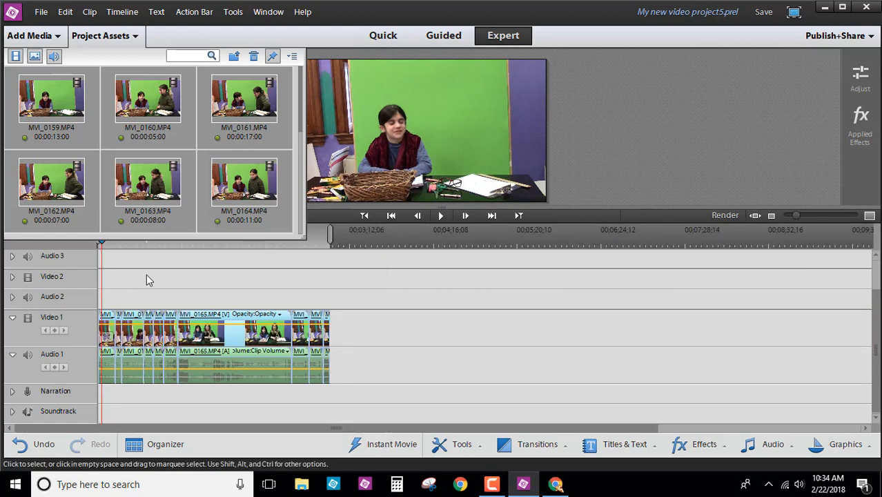
left_click(107, 43)
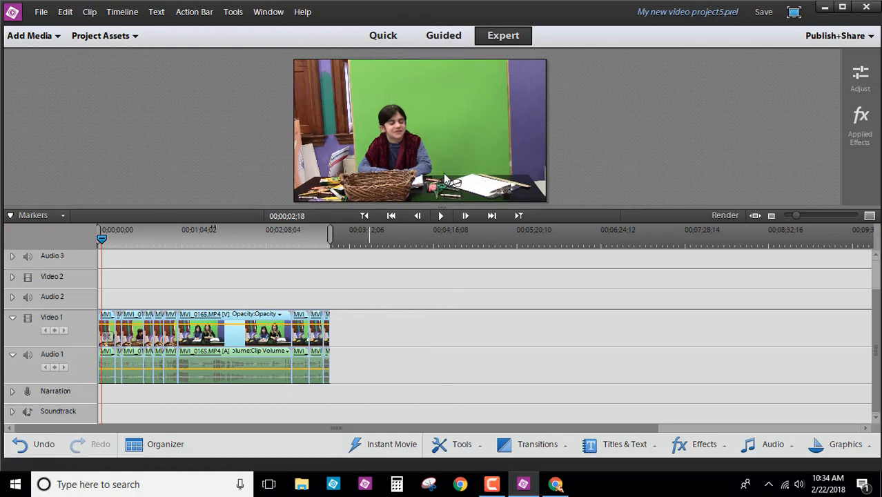
left_click_drag(102, 235, 97, 241)
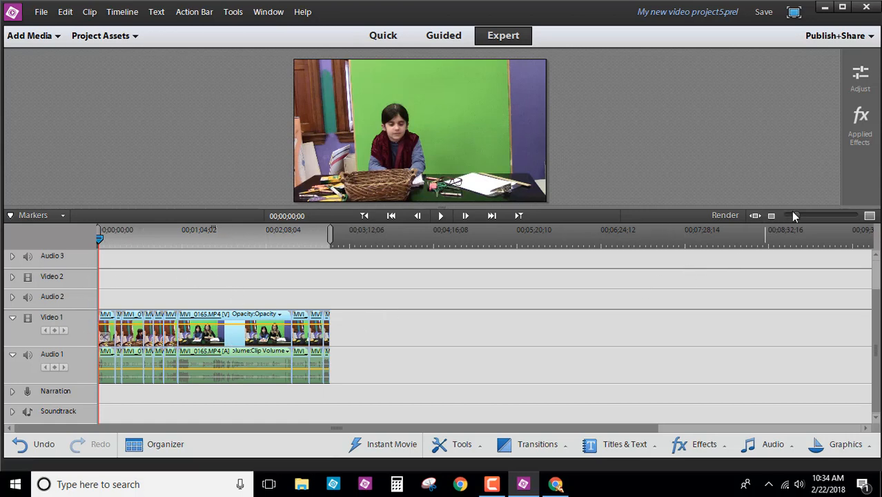
left_click_drag(795, 214, 803, 216)
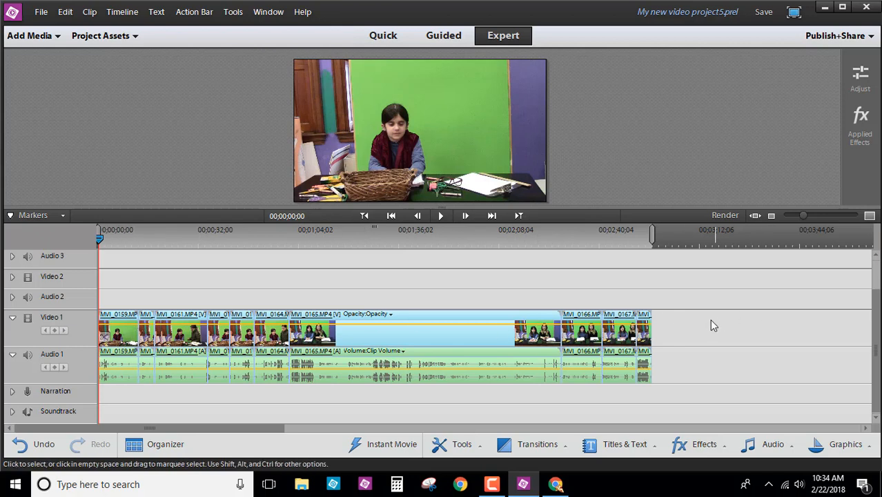
Step: Select every clip on the timeline and apply the Crop effect to all of them, finding it by searching "crop"
left_click_drag(691, 323, 97, 365)
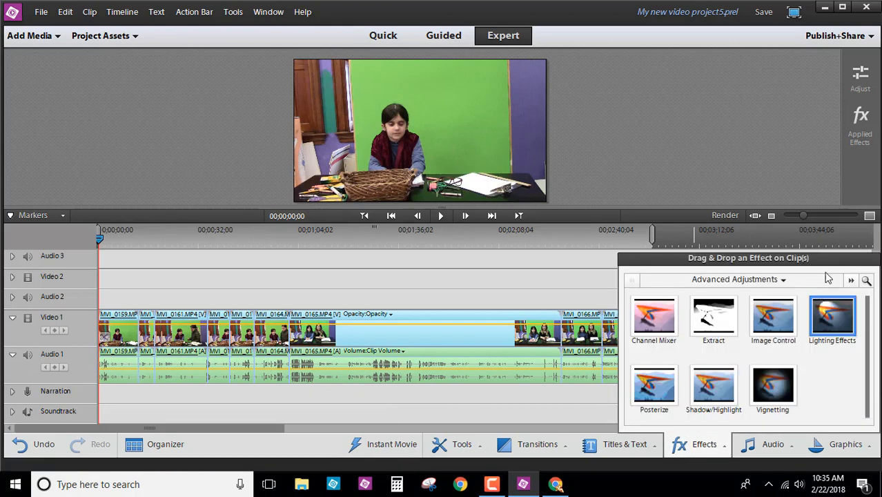
left_click(867, 282)
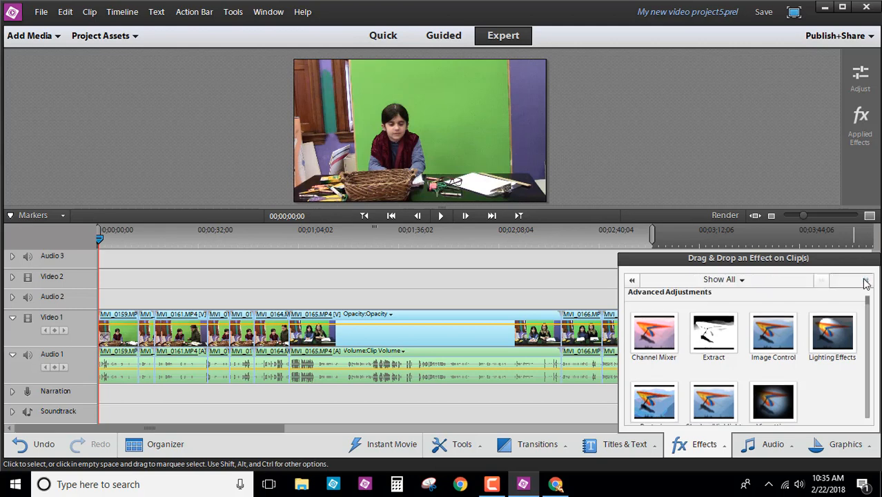
type("crop")
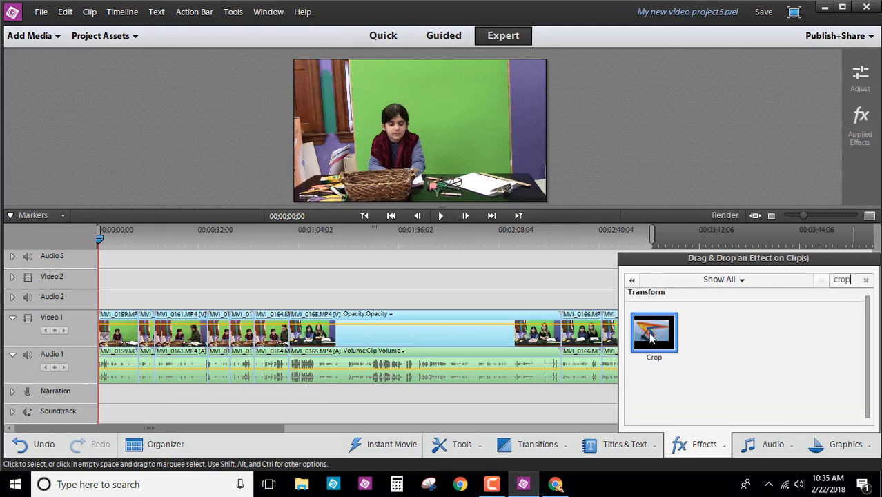
left_click_drag(650, 336, 444, 324)
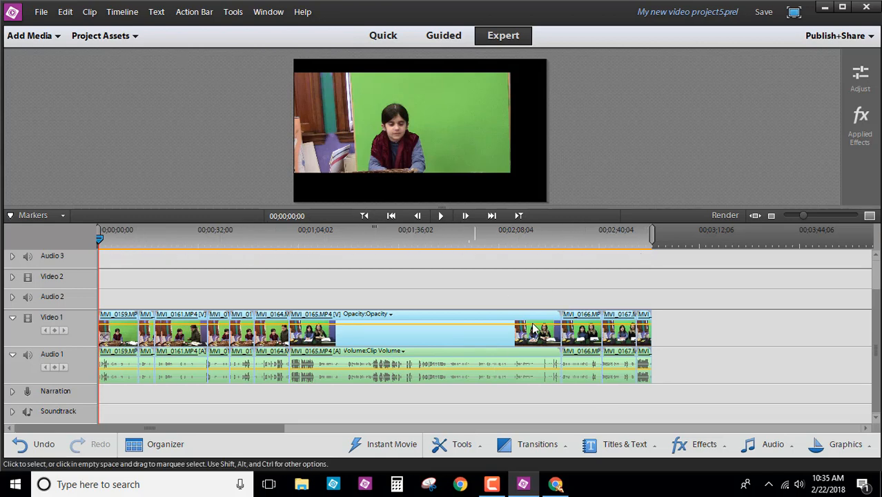
Step: Find the Chroma Key effect by searching "chro", apply it to all the clips, and deselect them
left_click(677, 445)
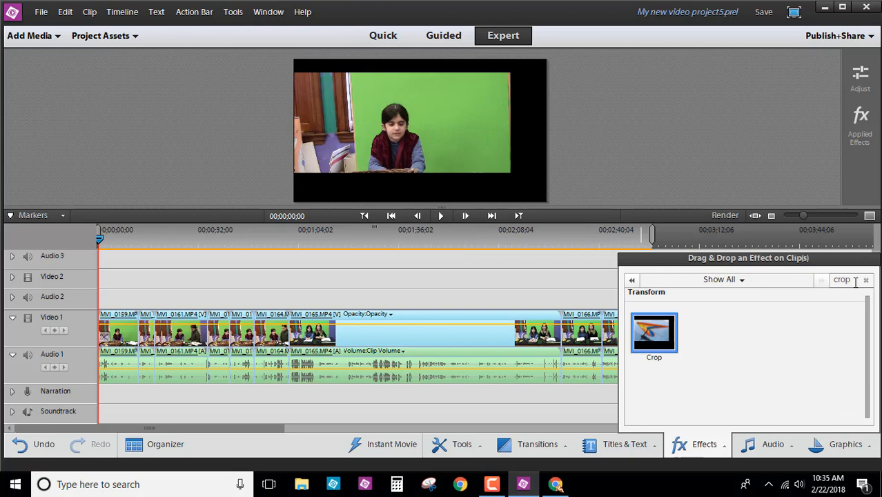
double_click(853, 281)
type("chro")
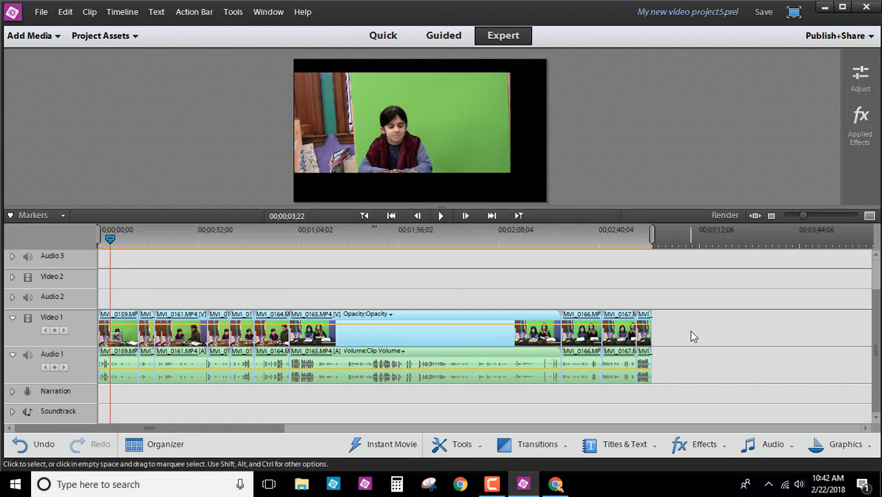
left_click(689, 329)
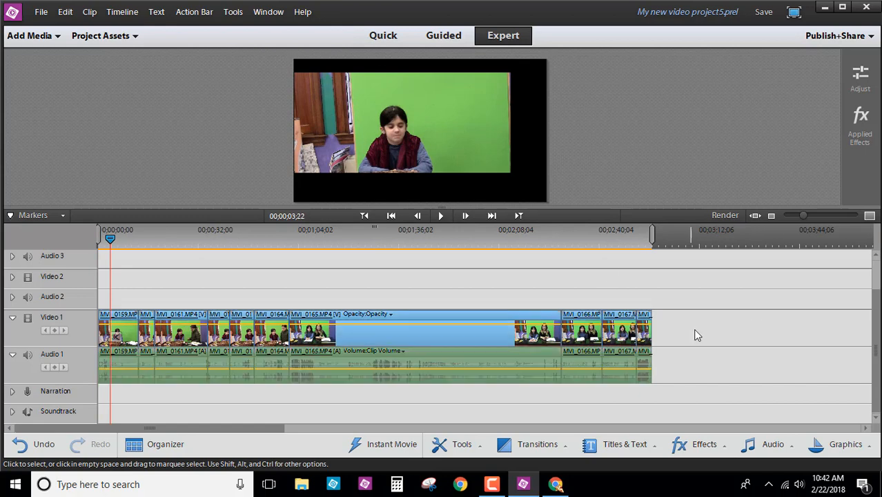
Step: Crop the first clip, MVI_0159.MP4, with Left 25.7%, Top 0%, Right 15.9% and Bottom 0%
left_click(122, 323)
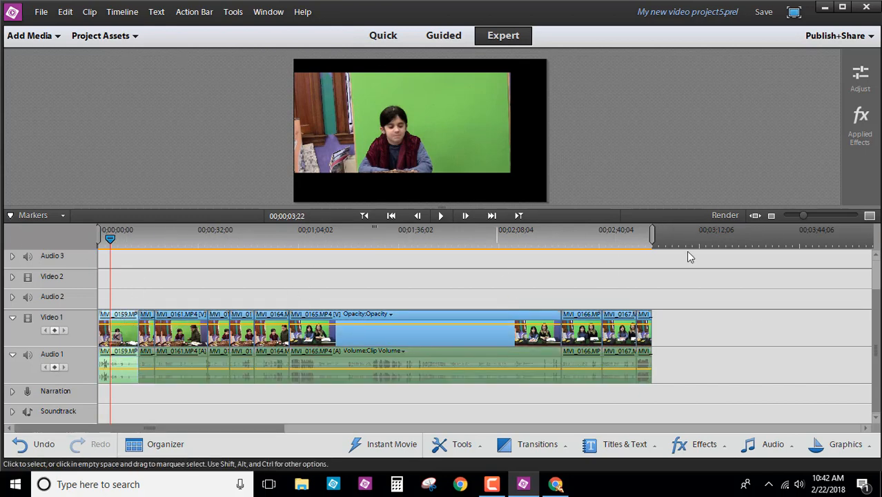
left_click(857, 130)
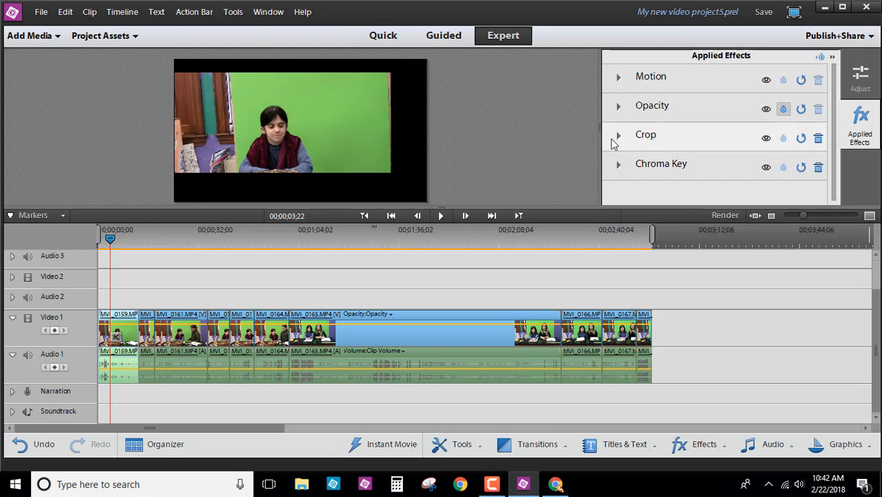
left_click(634, 144)
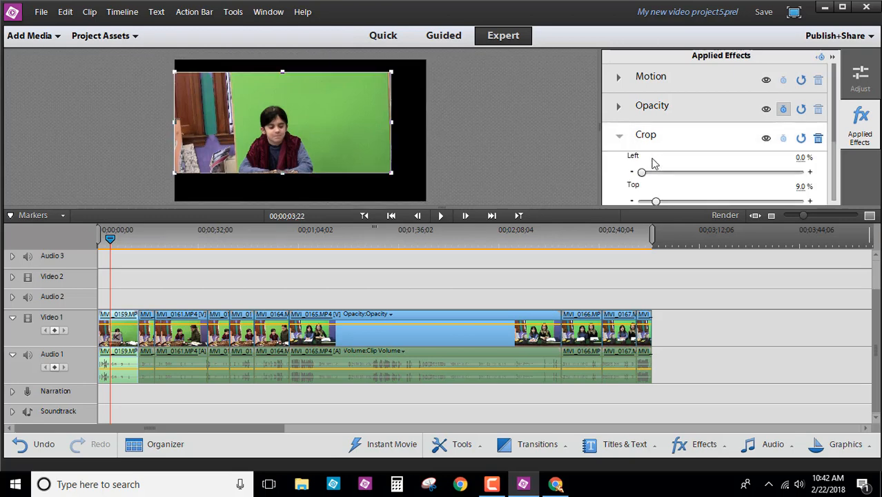
scroll(835, 120, "down", 3)
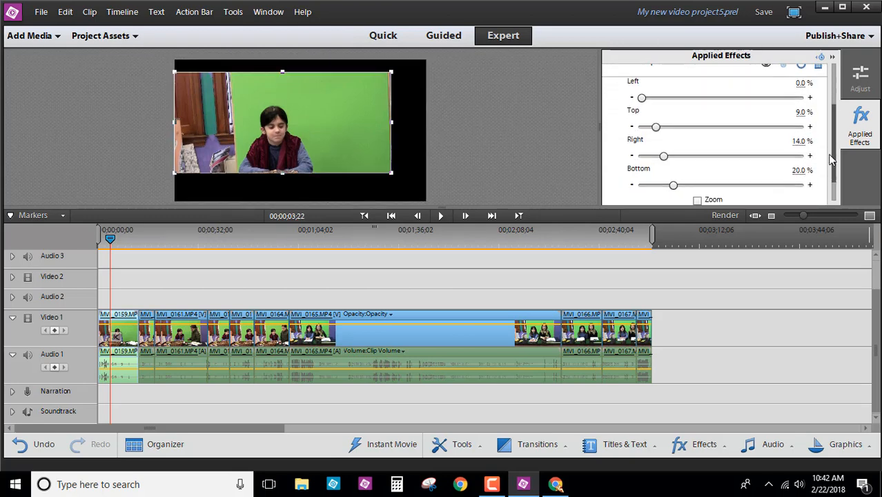
left_click_drag(642, 92, 683, 95)
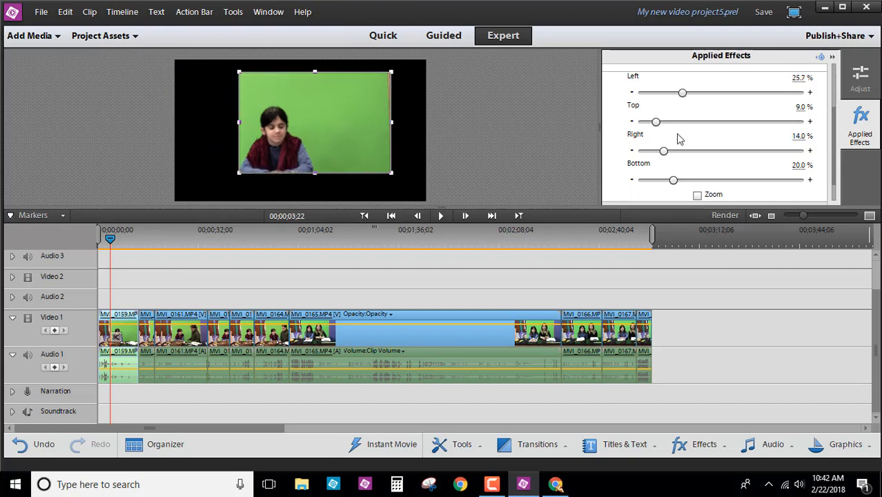
left_click_drag(660, 152, 667, 154)
left_click_drag(656, 122, 642, 124)
left_click_drag(668, 182, 635, 182)
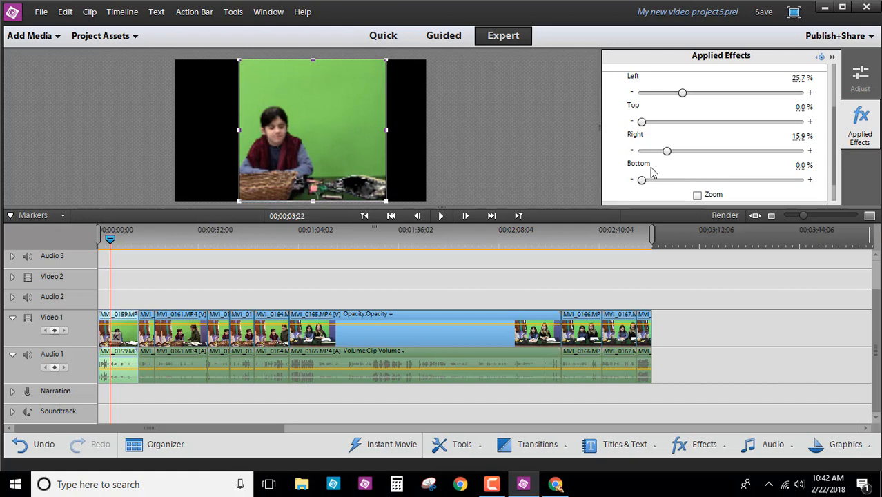
left_click(489, 109)
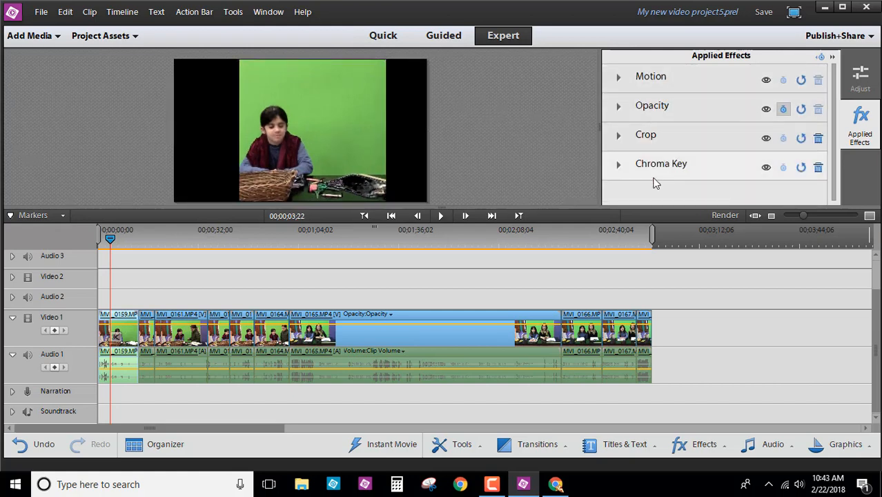
Step: Key out the first clip's green background by sampling its green and setting the Chroma Key Similarity to 18.4%
left_click(687, 166)
left_click(725, 187)
left_click(356, 130)
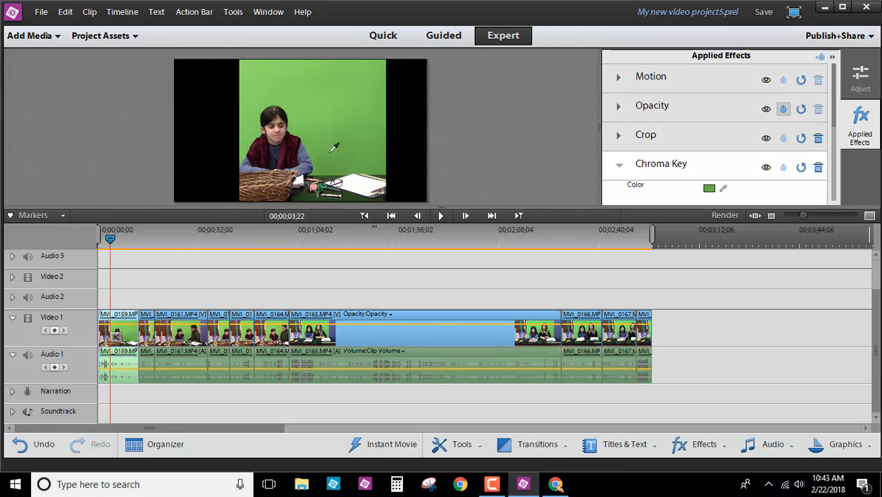
left_click(328, 153)
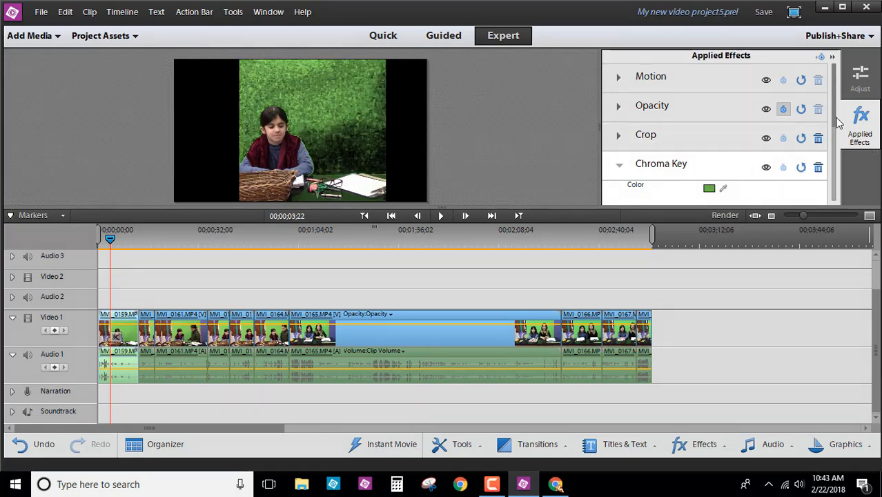
scroll(833, 117, "down", 4)
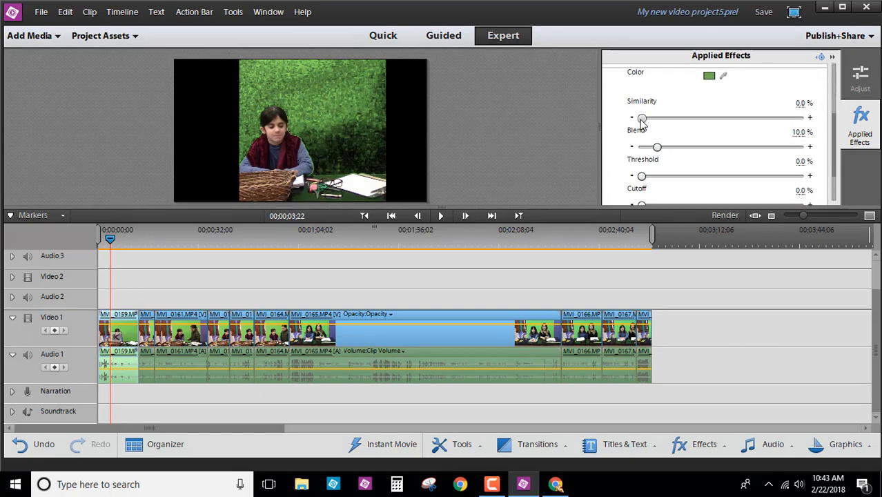
left_click_drag(641, 119, 673, 121)
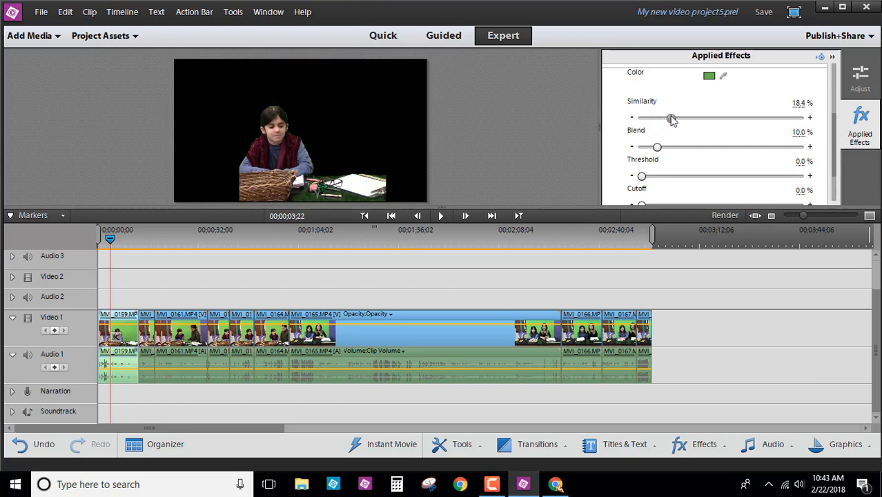
left_click(857, 115)
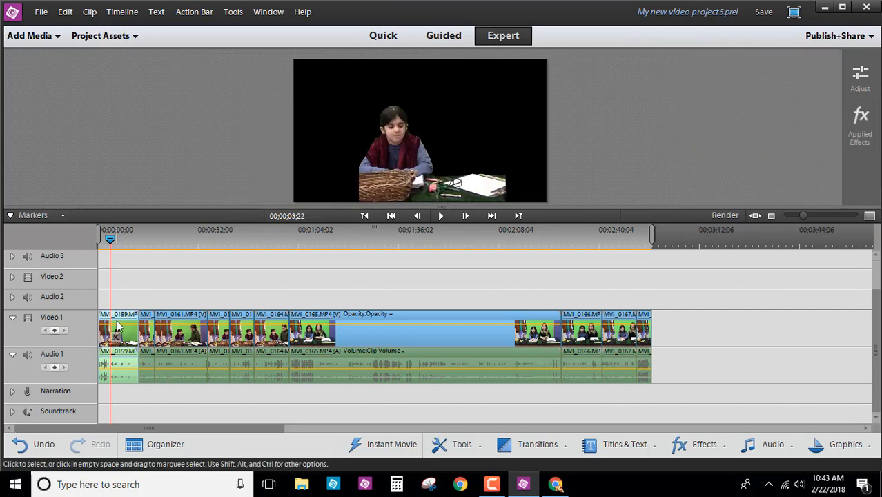
Step: Split MVI_0159.MP4 at 00;00;11;12 and delete the section after the split, closing the gap
left_click(147, 314)
left_click(145, 238)
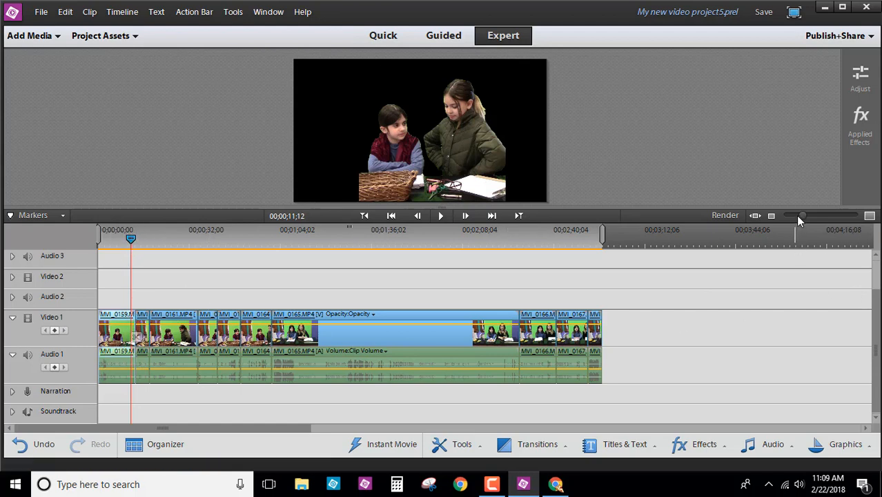
left_click_drag(799, 215, 821, 215)
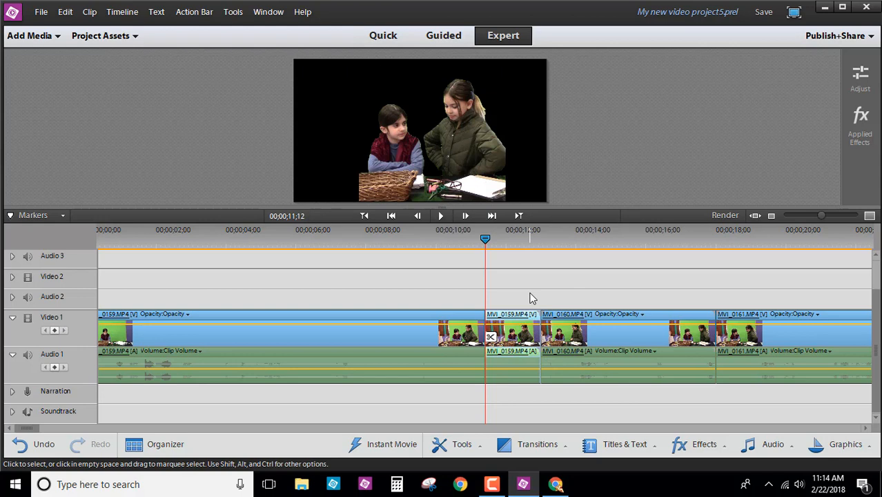
key("Delete")
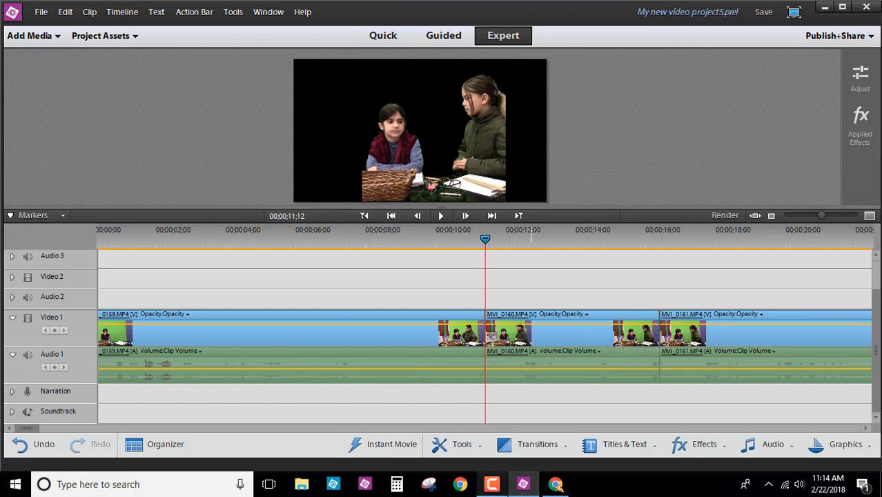
left_click(496, 491)
left_click(818, 421)
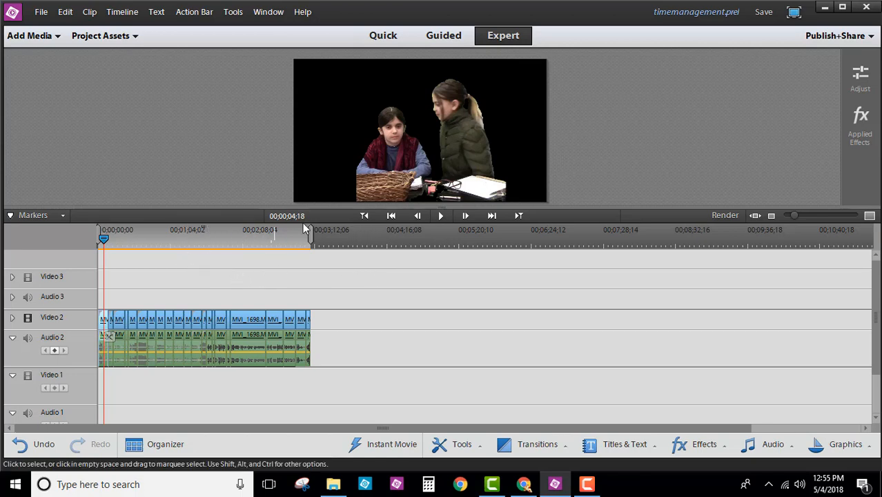
Step: Enlarge the first Video 2 clip in the preview and reposition it so the two girls fill the frame as a close-up
left_click(396, 131)
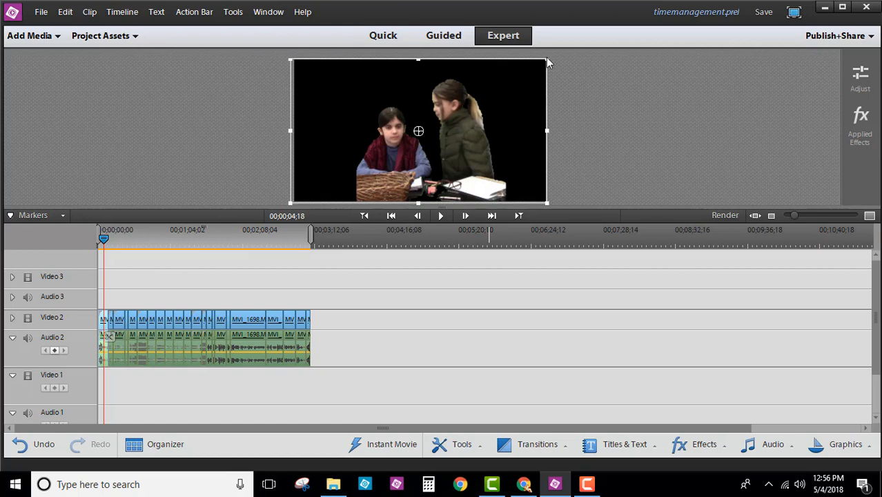
left_click_drag(545, 60, 741, 2)
left_click_drag(572, 100, 550, 168)
left_click_drag(630, 66, 672, 43)
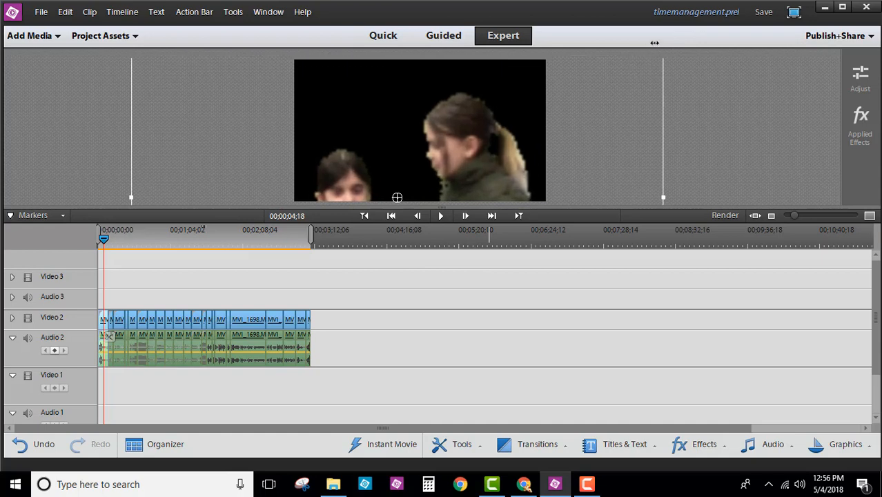
left_click_drag(527, 126, 536, 96)
left_click(721, 109)
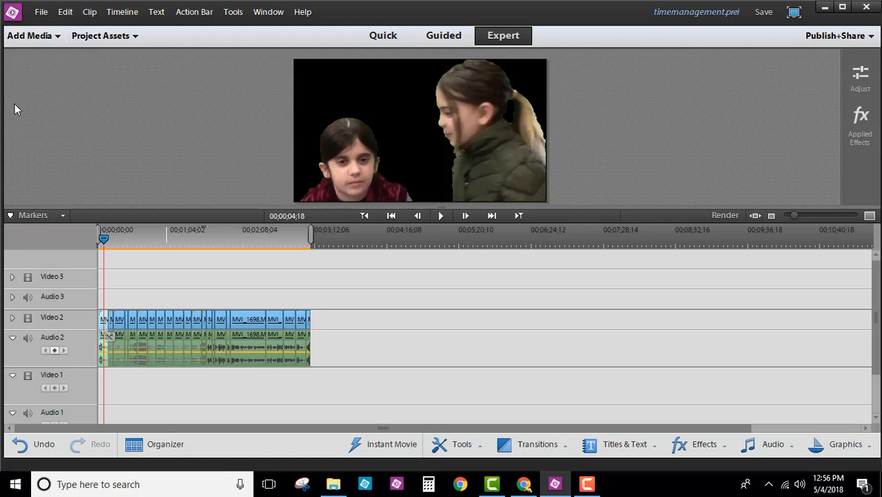
Step: Place dali.jpg at the start of Video 1 and extend it to the end of the last Video 2 clip
left_click(85, 41)
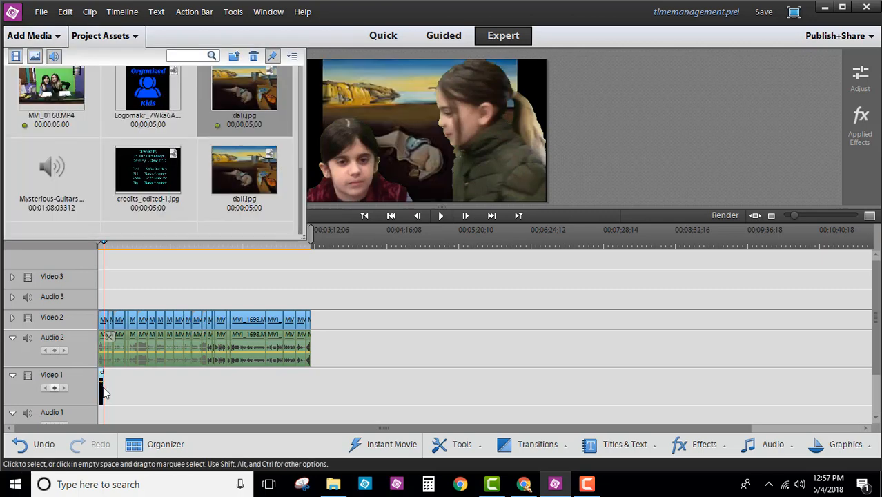
left_click_drag(113, 383, 311, 378)
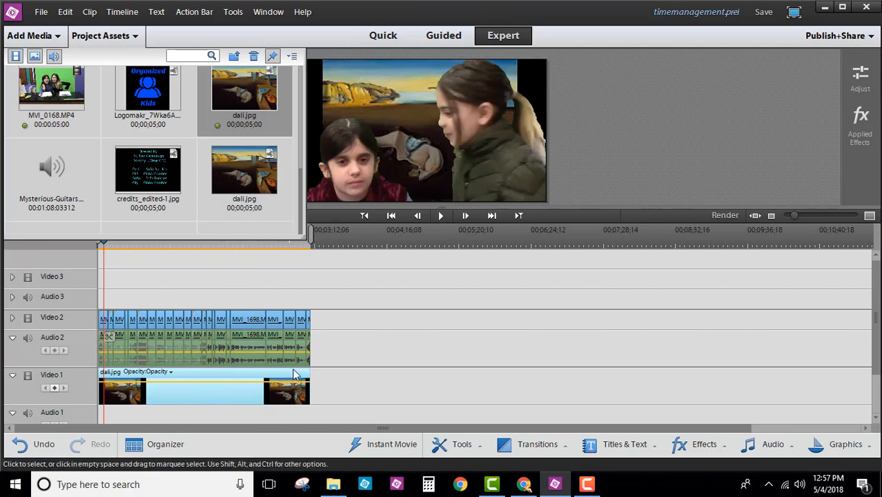
Step: Move the girls' close-up out of the way in the preview and enlarge the dali.jpg background to fill the frame
left_click(346, 64)
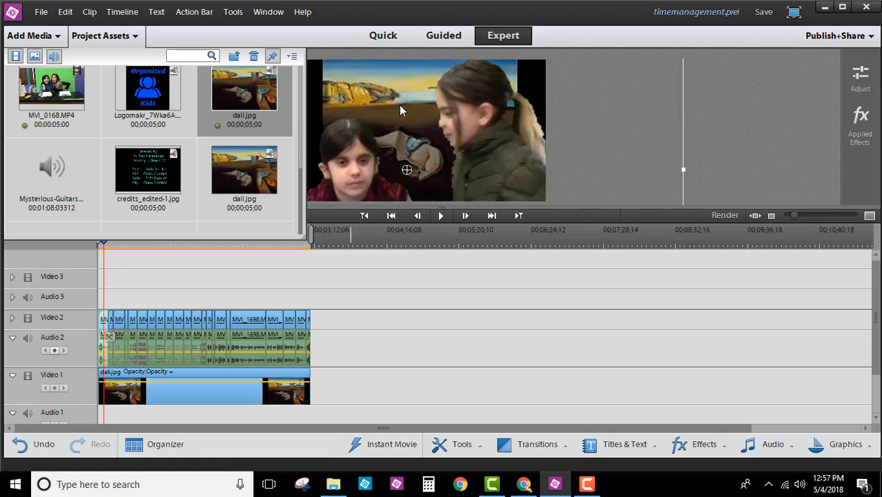
left_click_drag(404, 108, 398, 271)
left_click(474, 113)
left_click(486, 97)
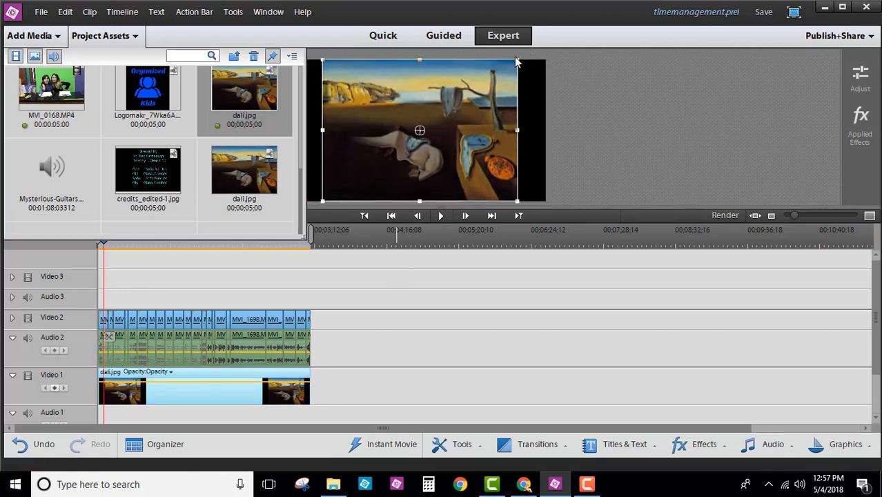
left_click_drag(516, 61, 563, 41)
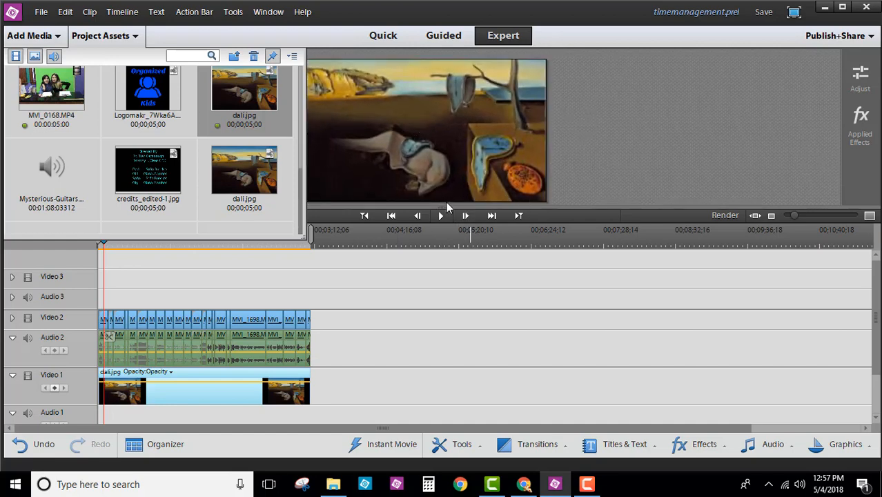
Step: Move the girls' close-up back over the painting and preview the background behind the clips up to 00;02;44;05
left_click(438, 200)
left_click_drag(435, 195, 446, 166)
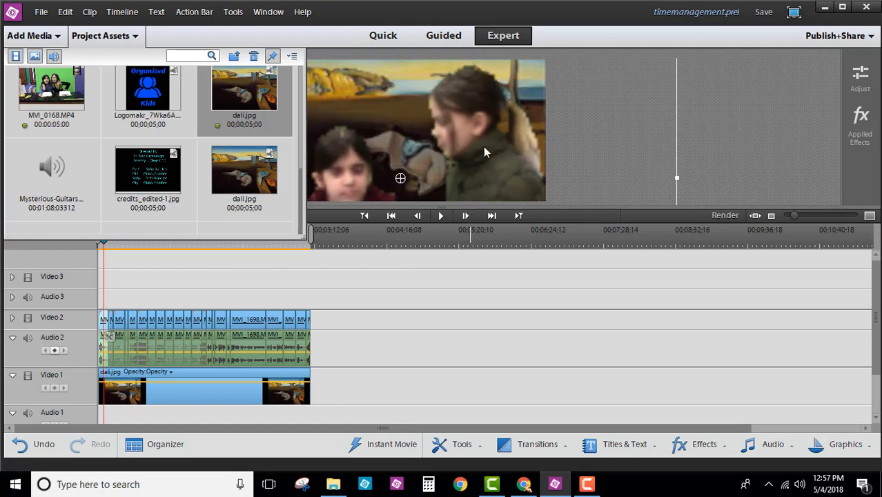
left_click(695, 121)
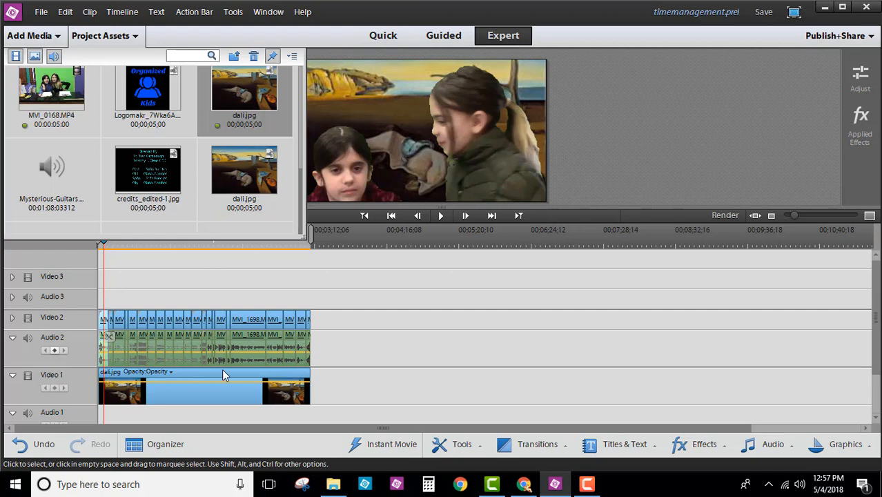
left_click(123, 38)
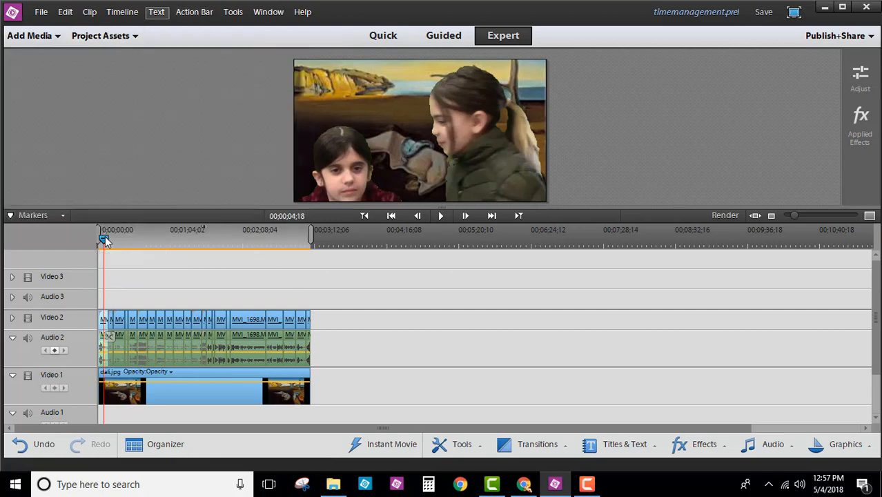
left_click_drag(105, 235, 283, 238)
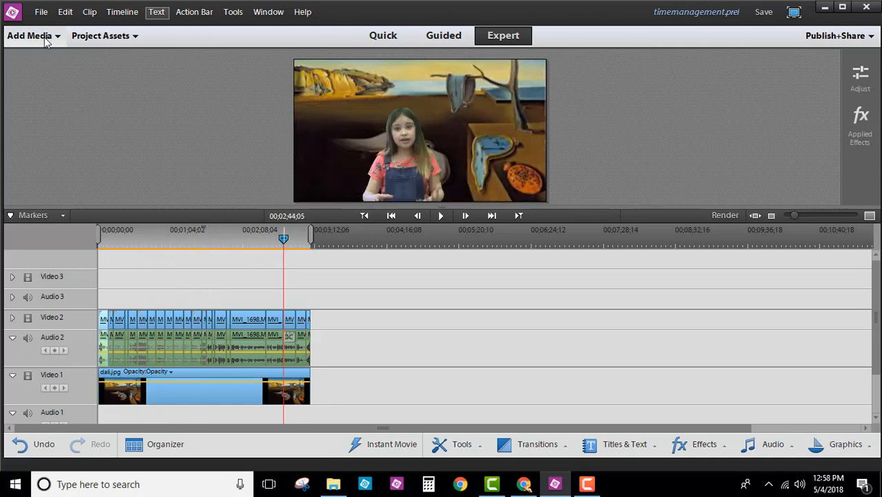
Step: Place the Time Management schedule image from the parent asset folder on Video 3 above MVI_1698.MP4 and lengthen it
left_click(106, 38)
scroll(107, 165, "up", 5)
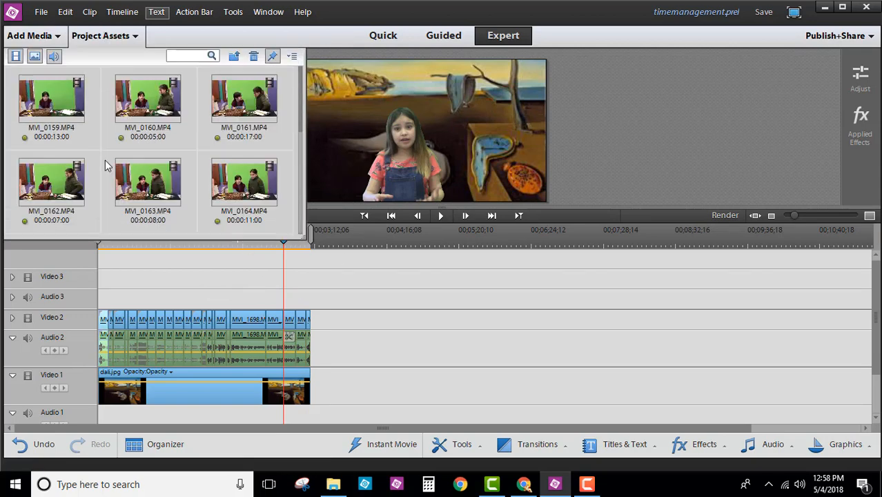
scroll(106, 165, "down", 5)
scroll(128, 78, "up", 5)
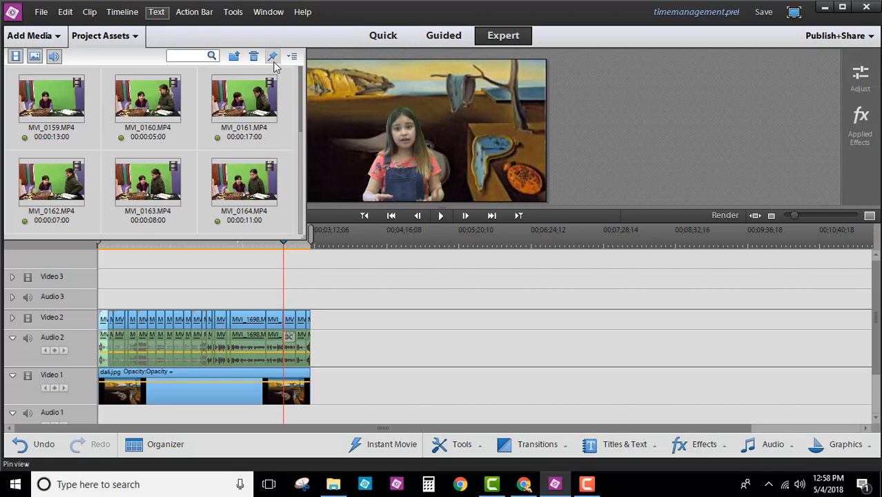
left_click(234, 56)
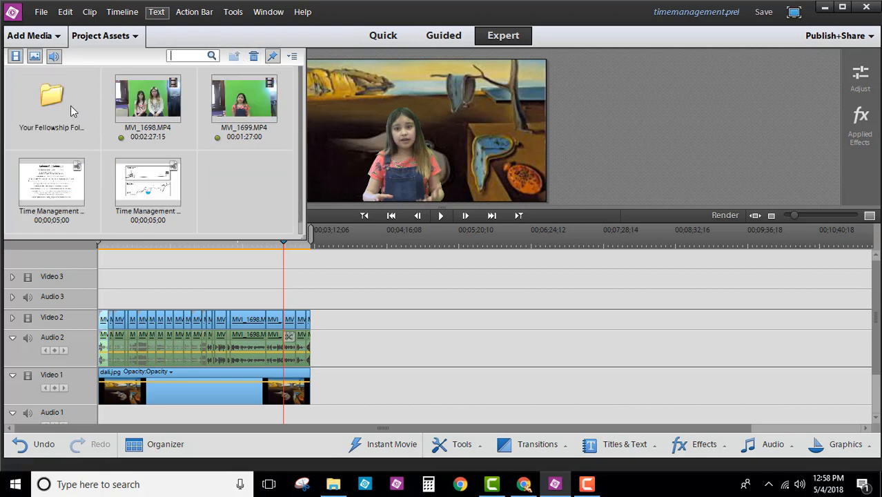
left_click(50, 190)
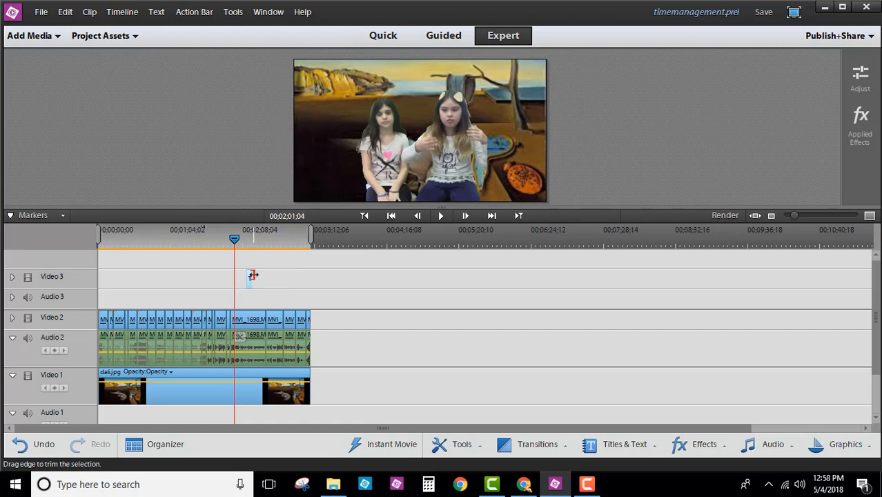
left_click_drag(252, 274, 270, 279)
Step: Shrink the Science Fair Schedule image to about half size and position it in the picture's upper-right corner
left_click(244, 235)
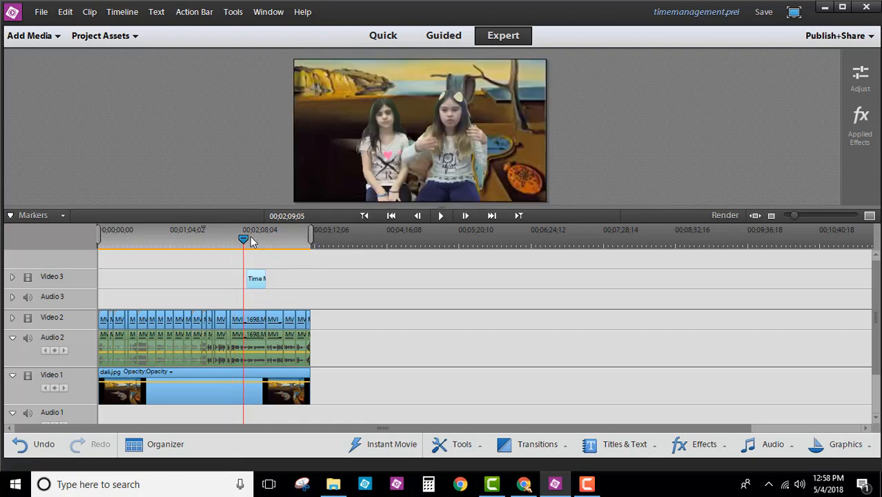
left_click(250, 238)
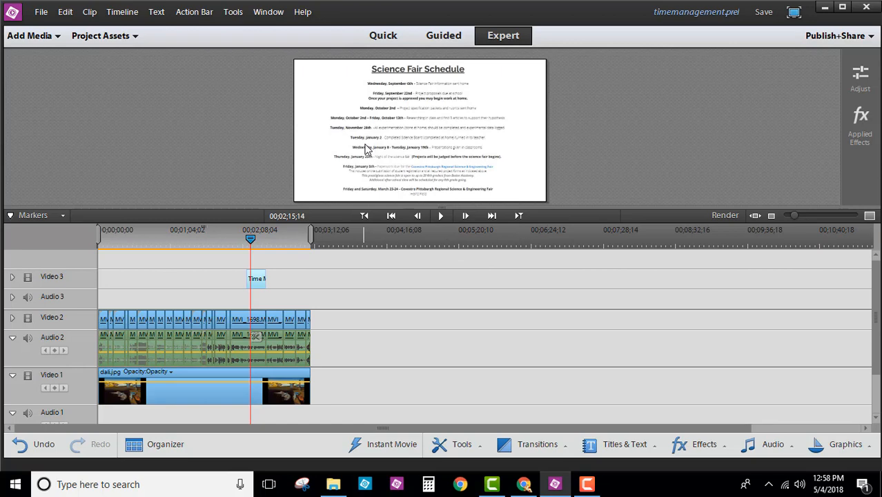
left_click(412, 114)
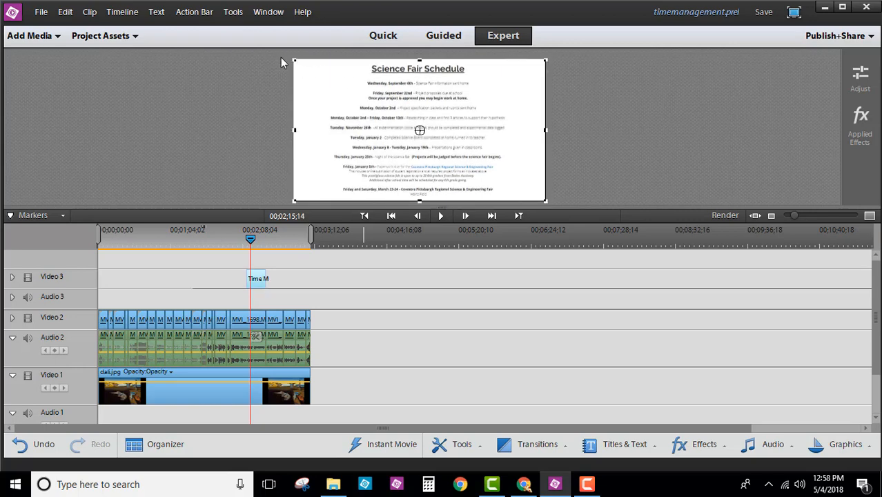
left_click_drag(294, 60, 360, 90)
left_click_drag(434, 116, 492, 95)
left_click(608, 95)
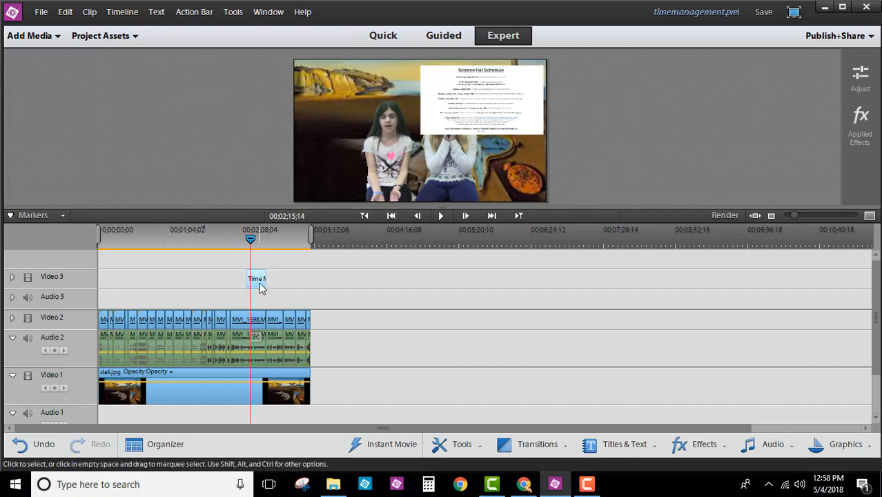
Step: Add credits_edited-1.jpg after the last clip on Video 2, declining SmartFix, and preview the credits
left_click(100, 35)
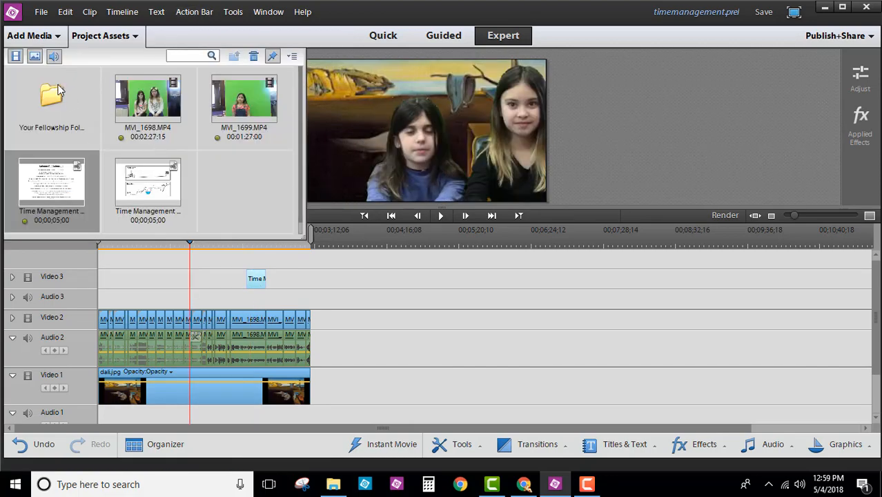
double_click(45, 108)
scroll(45, 116, "down", 5)
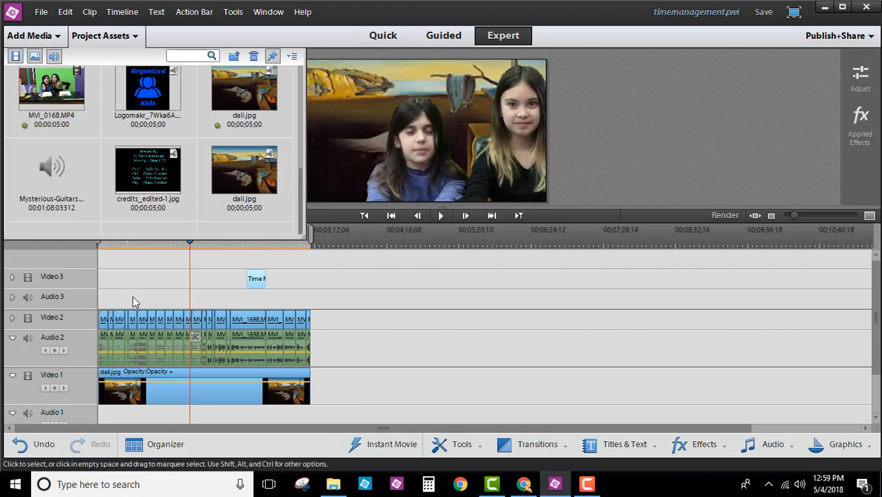
mouse_move(155, 177)
left_mouse_down()
mouse_move(336, 326)
mouse_move(313, 326)
left_mouse_up()
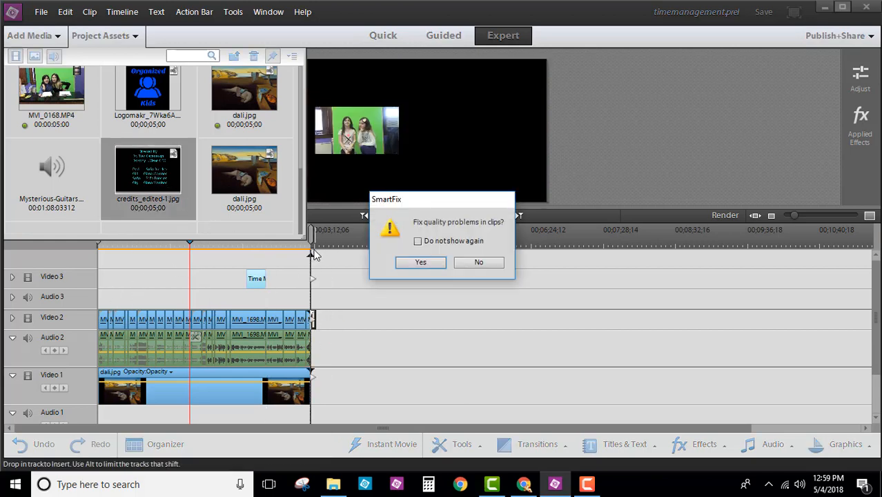
left_click(478, 260)
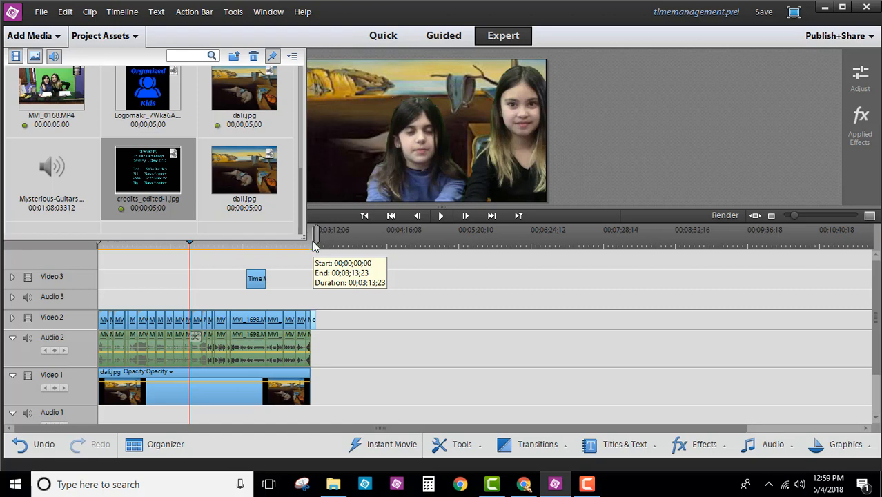
left_click(311, 242)
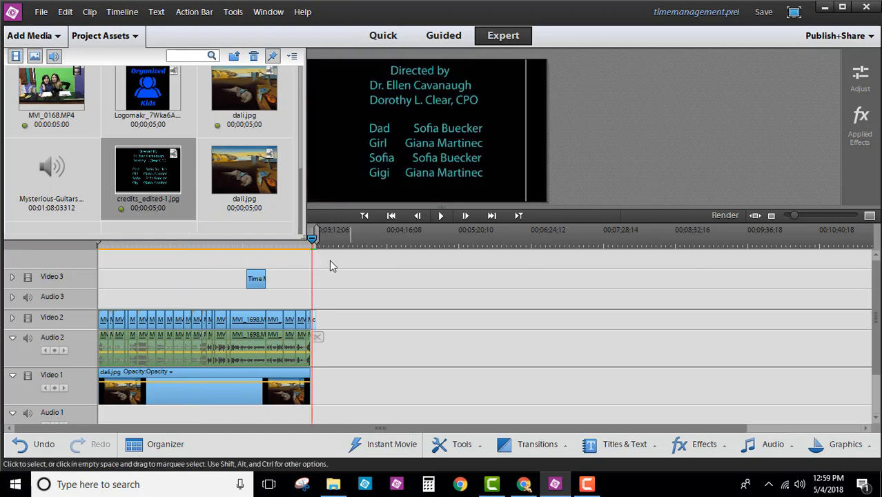
left_click(97, 35)
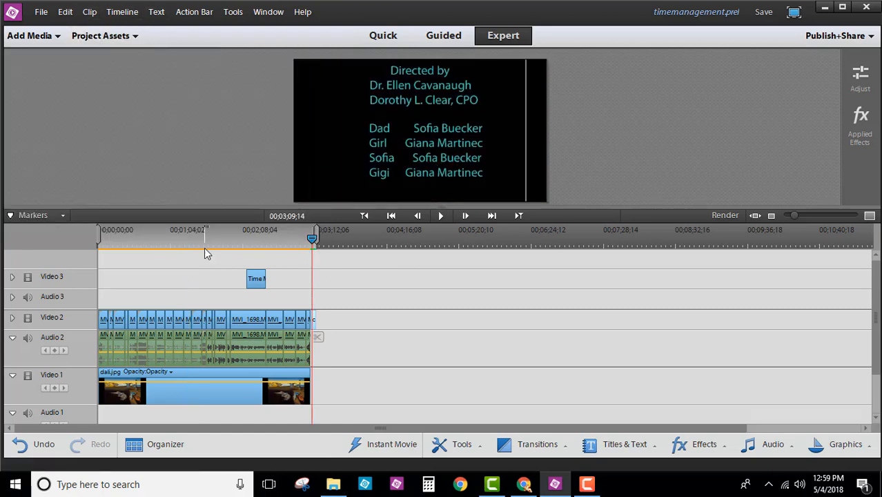
Step: Insert the Organized Kids logo image at the start of Video 2, declining SmartFix and Videomerge, and preview it
left_click(89, 38)
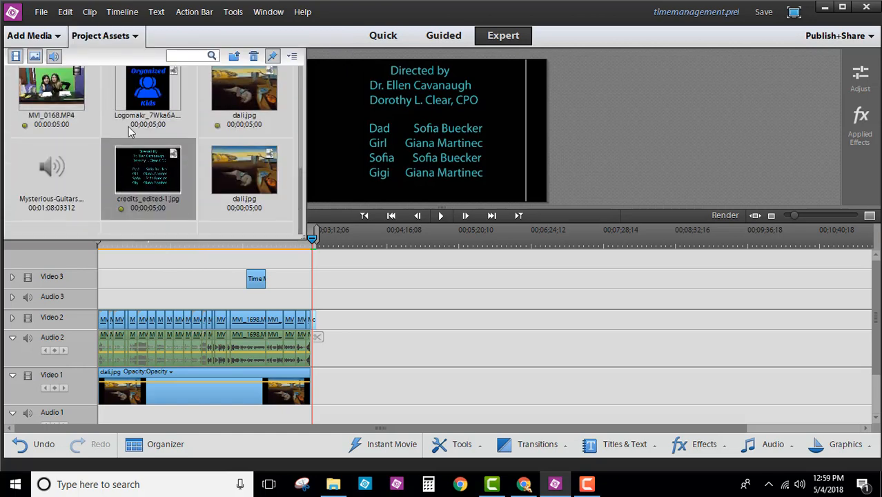
left_click_drag(140, 95, 100, 322)
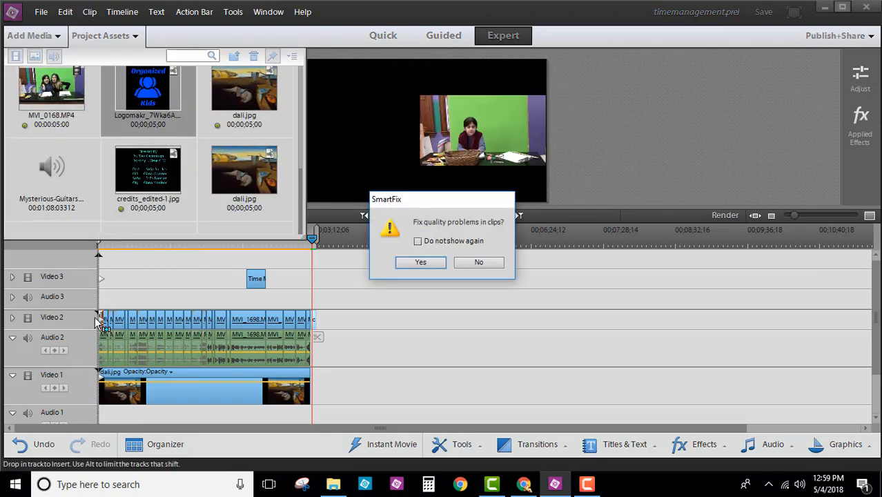
left_click(467, 261)
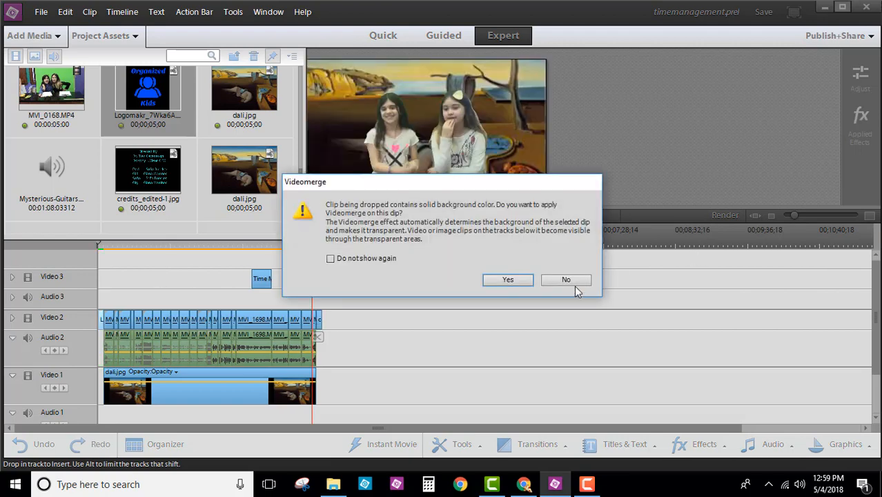
left_click(567, 279)
left_click(103, 35)
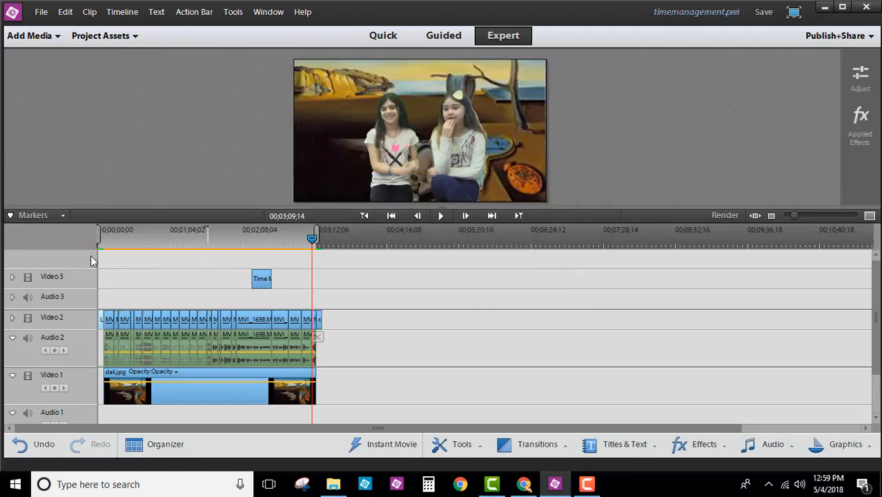
left_click(102, 243)
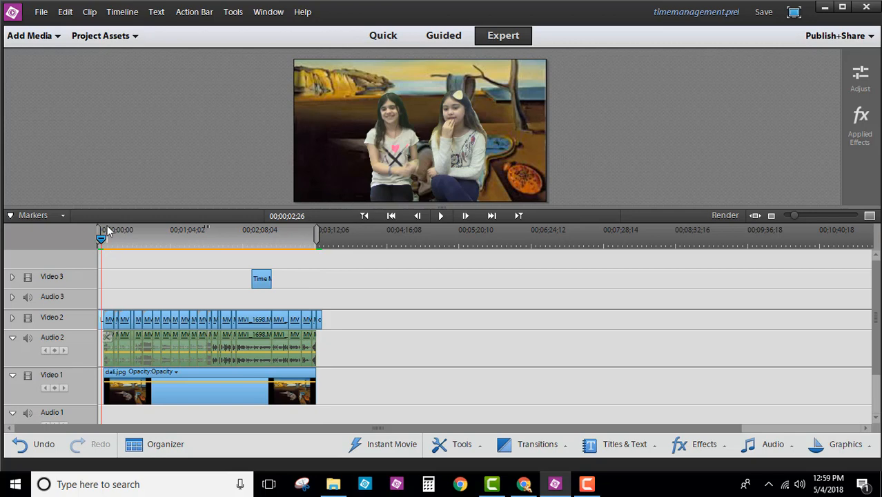
left_click_drag(101, 240, 98, 240)
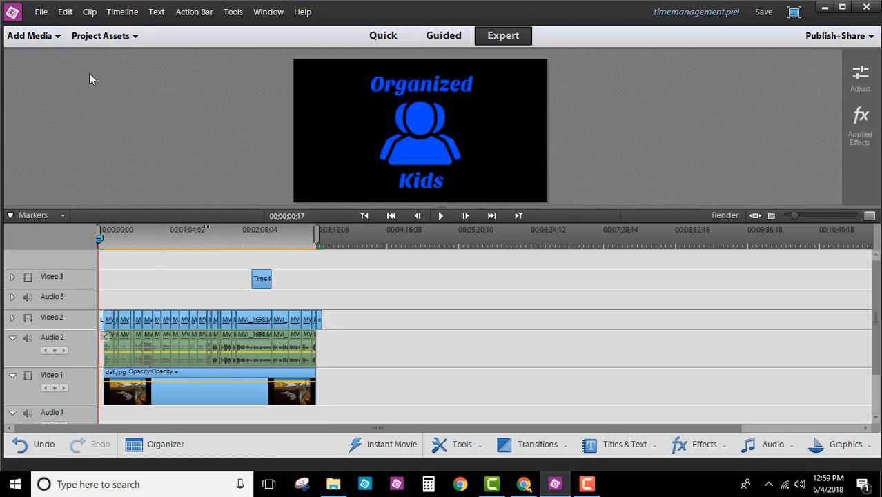
Step: Insert the Mysterious-Guitars music at the start of Audio 2 and trim it to the logo's length
left_click(80, 36)
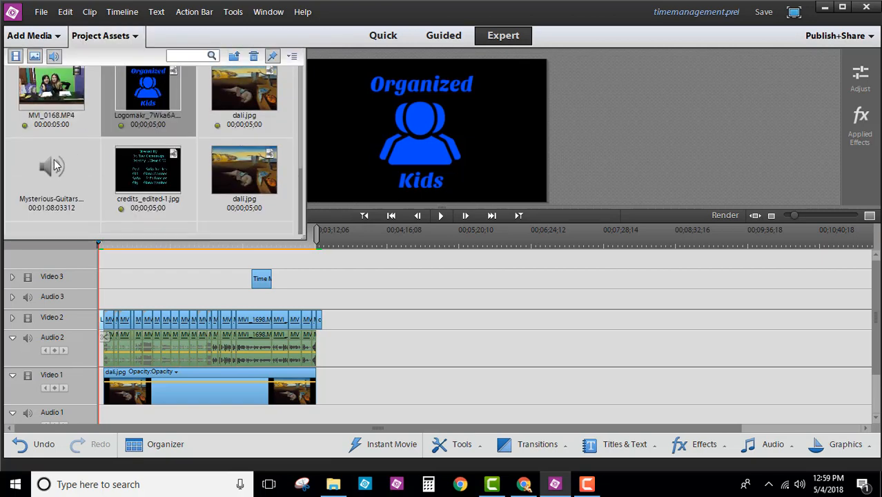
left_click_drag(54, 159, 97, 350)
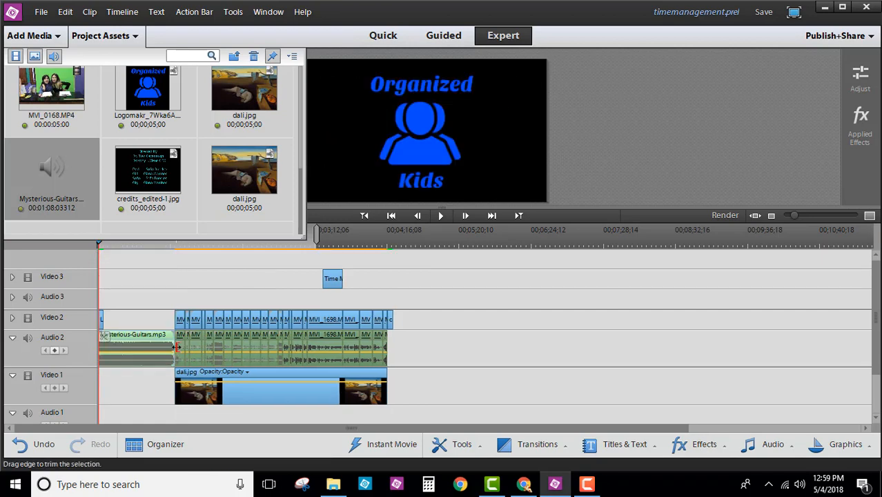
left_click_drag(172, 352, 102, 358)
Step: Shift all clips after the gap back together against the logo and music, and preview the opening up to 00;00;06;09
left_click_drag(114, 255, 395, 387)
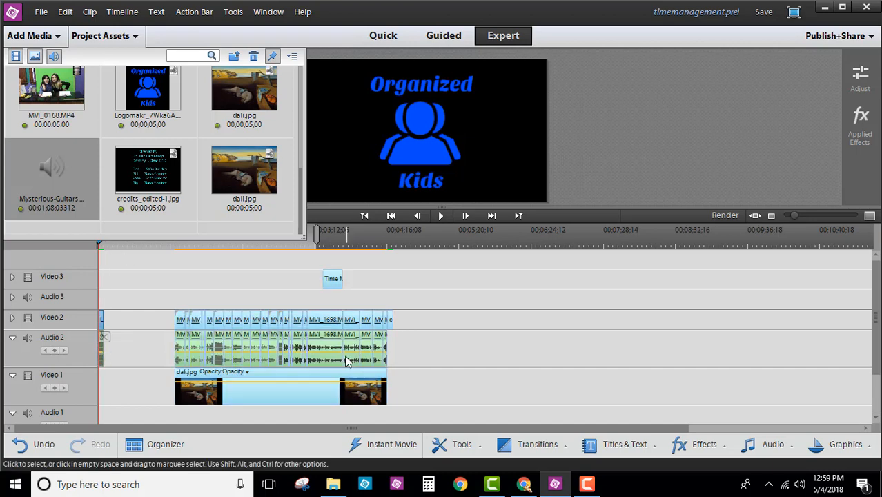
left_click_drag(346, 361, 279, 367)
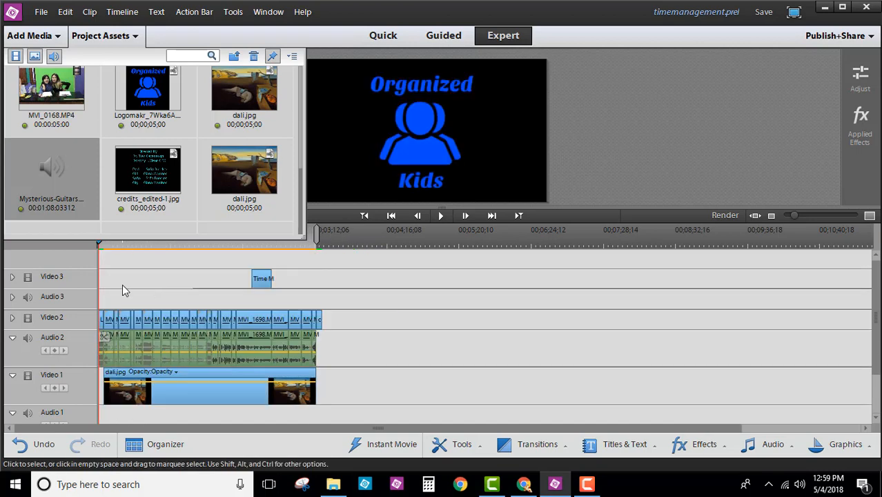
left_click(96, 36)
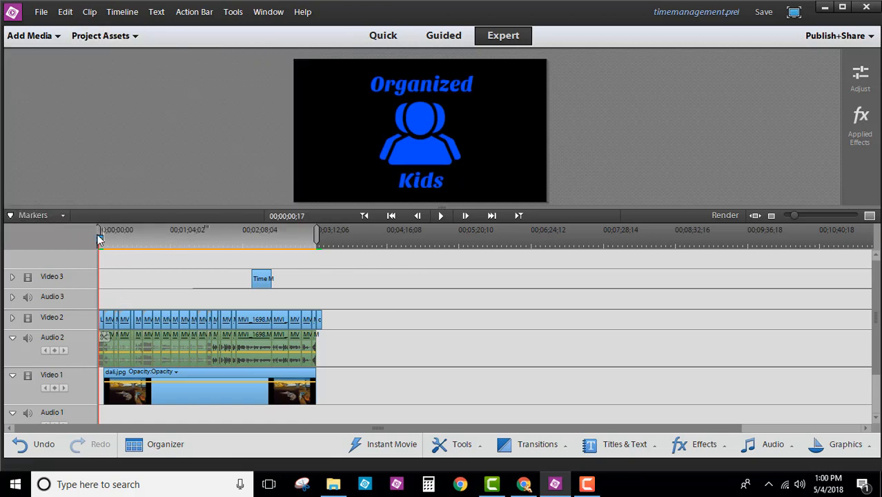
left_click_drag(97, 238, 104, 238)
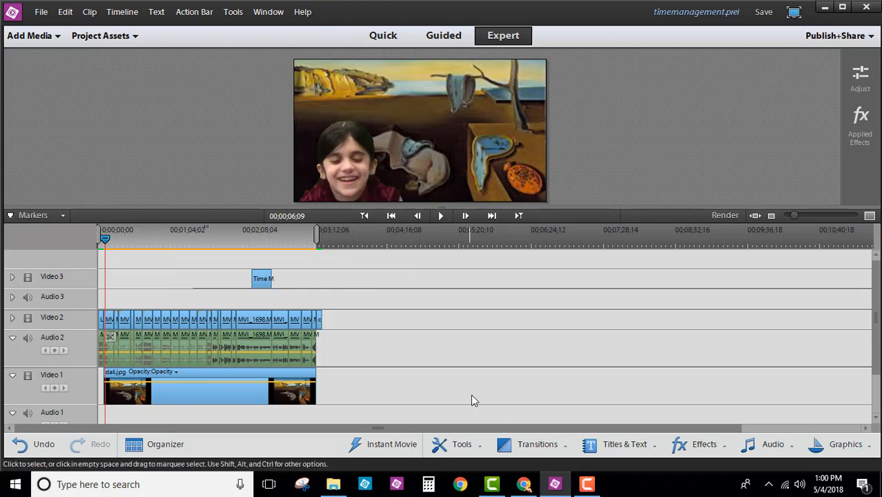
Step: Add a 1-second Film Dissolve between clips at the start of the long MVI_1698 clip on Video 2, and move the playhead to 00;02;00;17
left_click(525, 445)
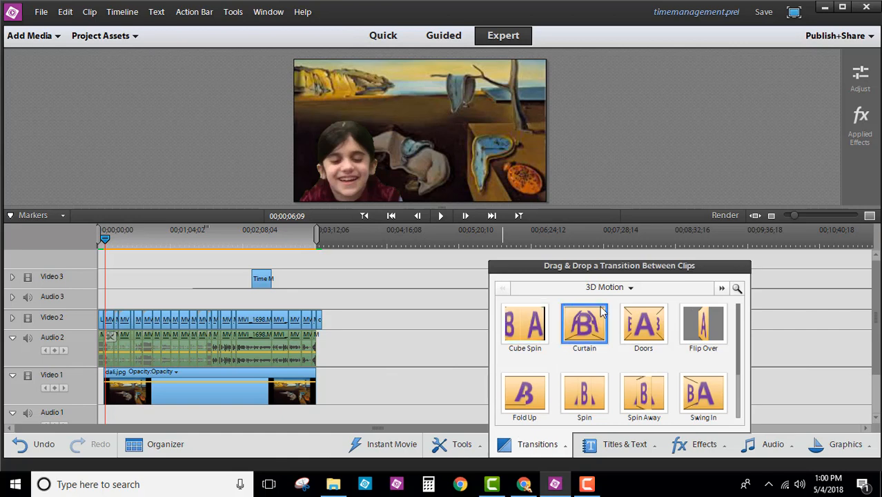
left_click(611, 289)
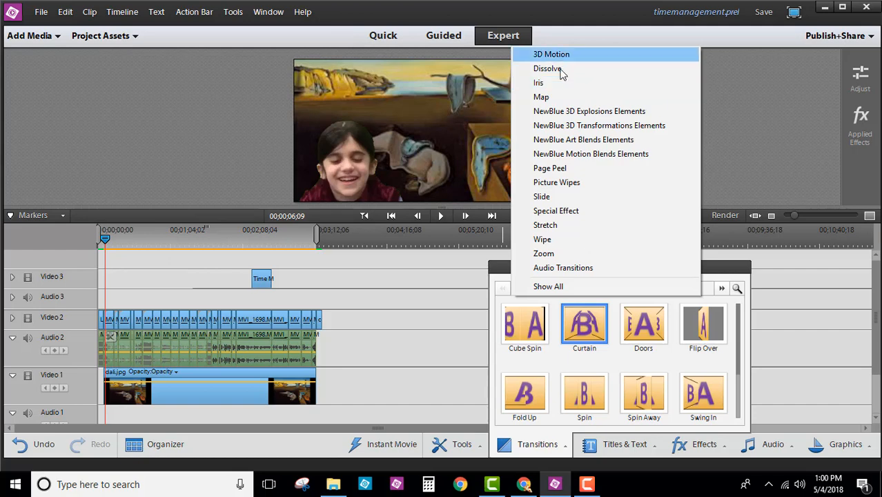
left_click(552, 69)
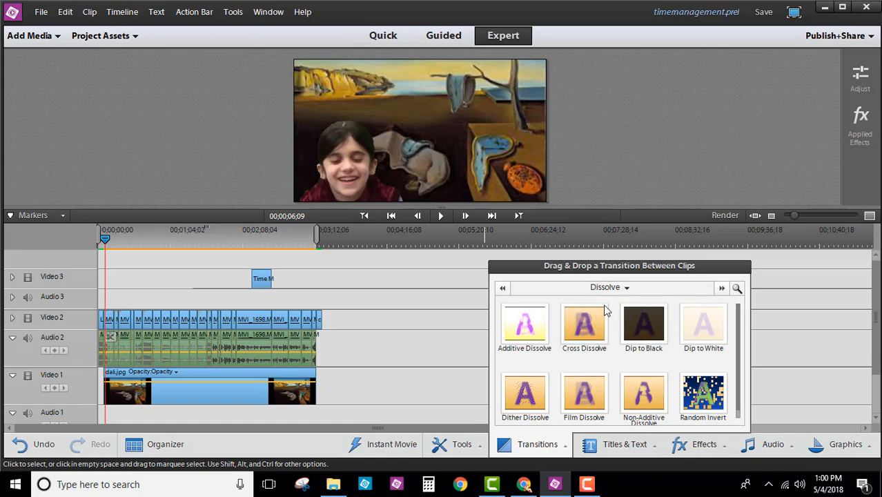
scroll(645, 348, "down", 1)
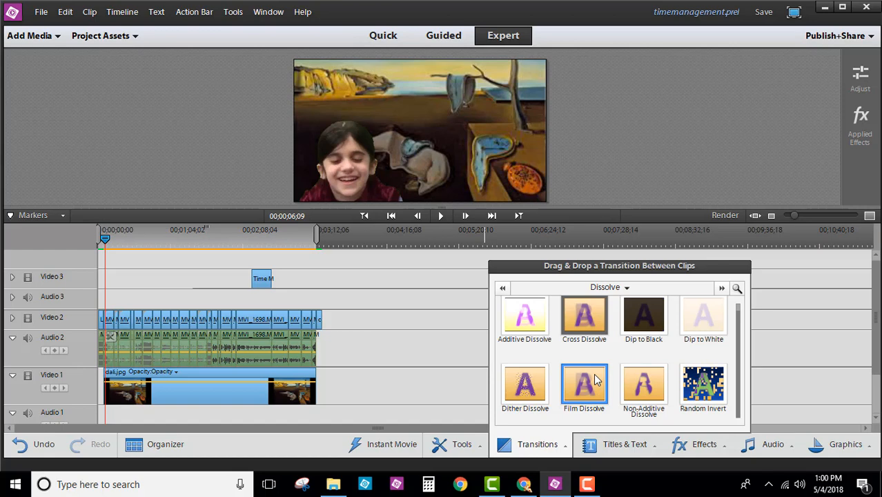
left_click_drag(595, 380, 243, 325)
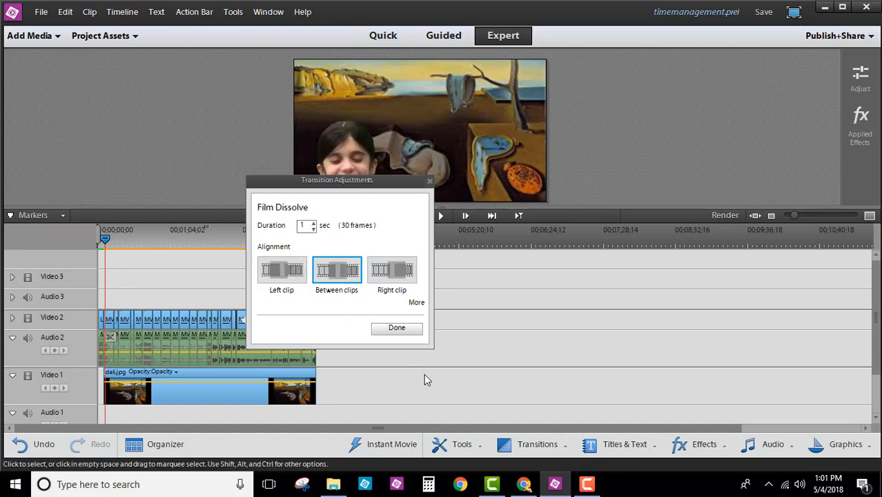
left_click(393, 328)
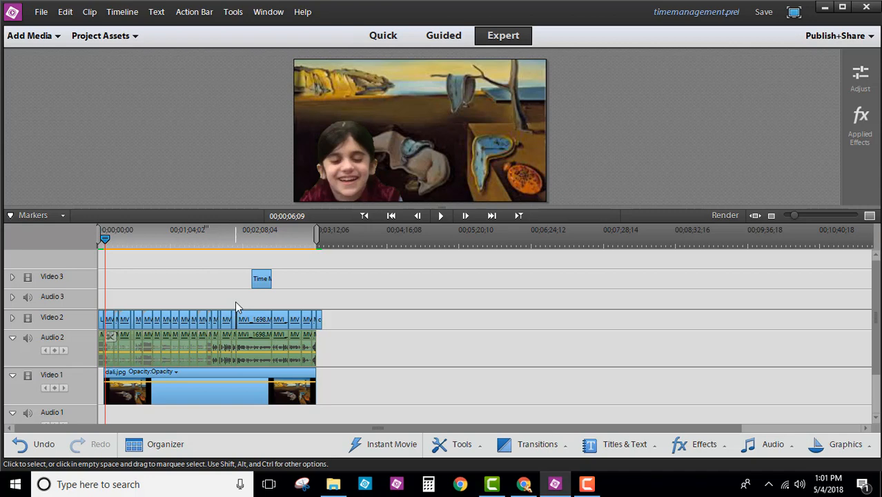
left_click(234, 247)
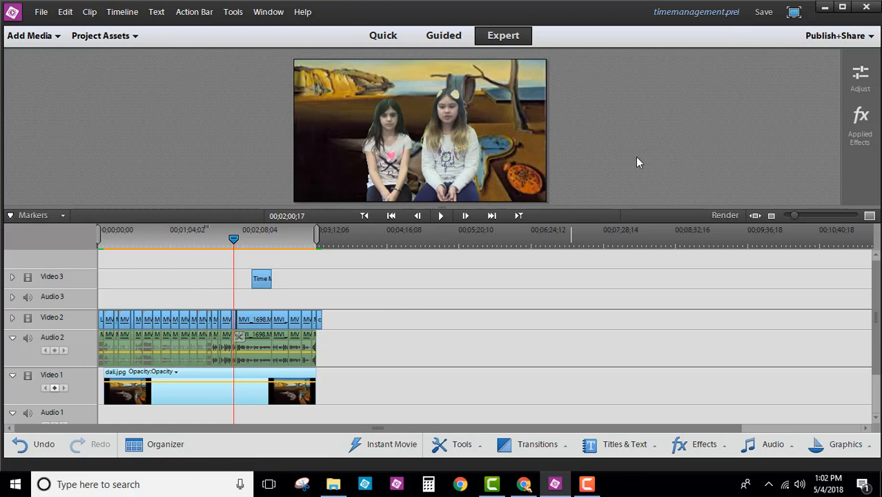
Step: Set up a computer export of the movie as Adobe Flash Video and name the file my project
left_click(824, 43)
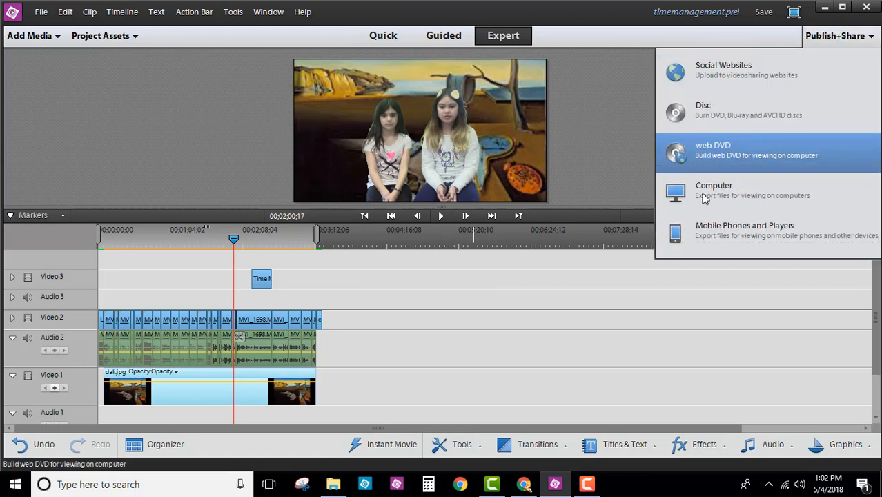
left_click(763, 186)
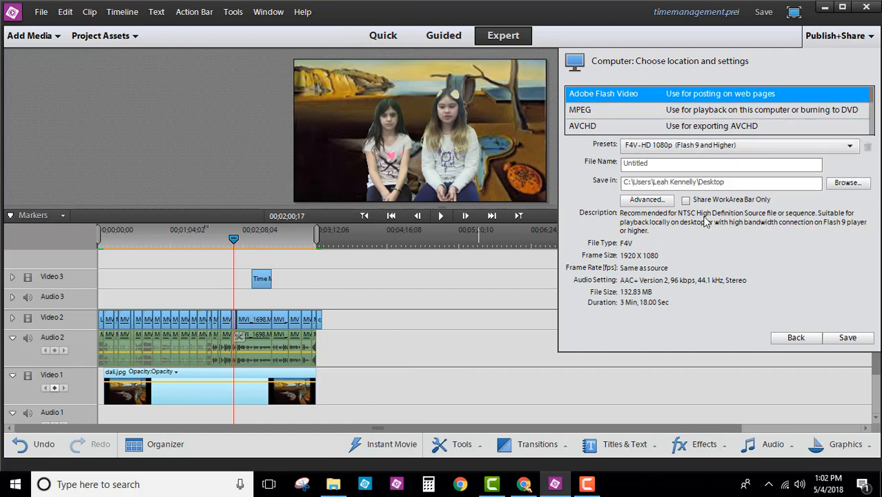
double_click(675, 164)
type("my project")
Step: Choose Your Fellowship Folder on the Desktop as the save location and start the export
left_click(837, 184)
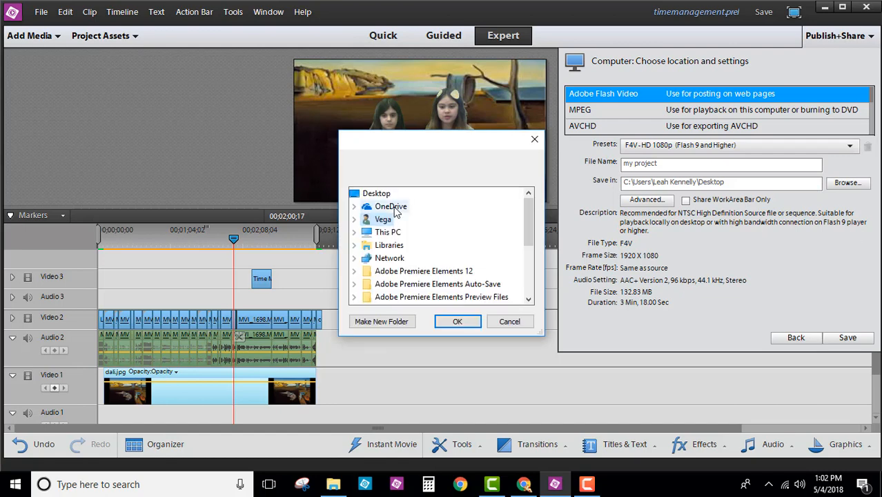
scroll(421, 228, "down", 5)
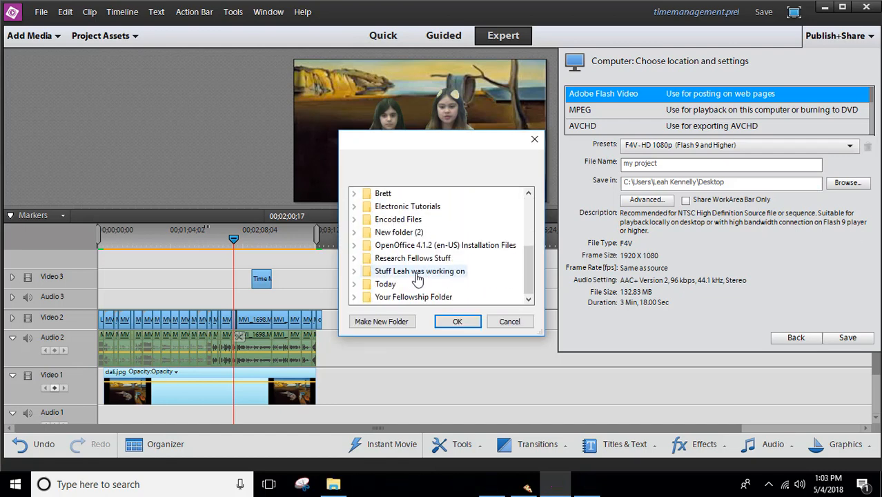
left_click(413, 297)
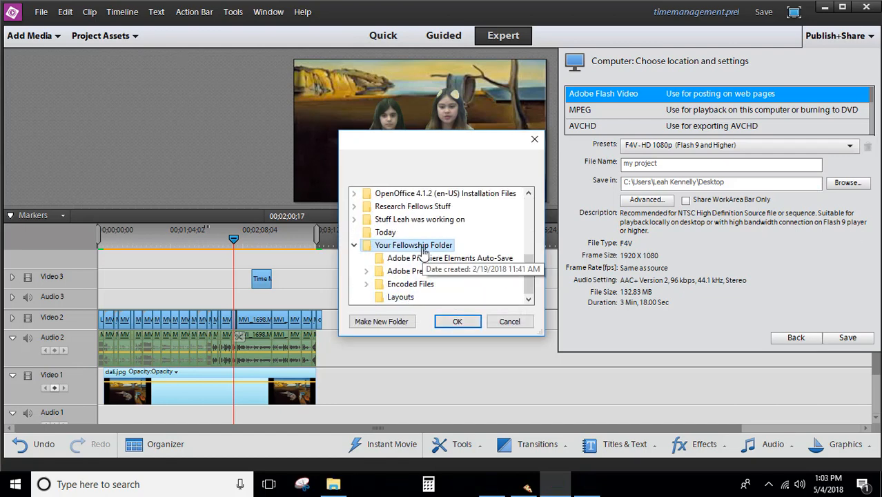
left_click(452, 321)
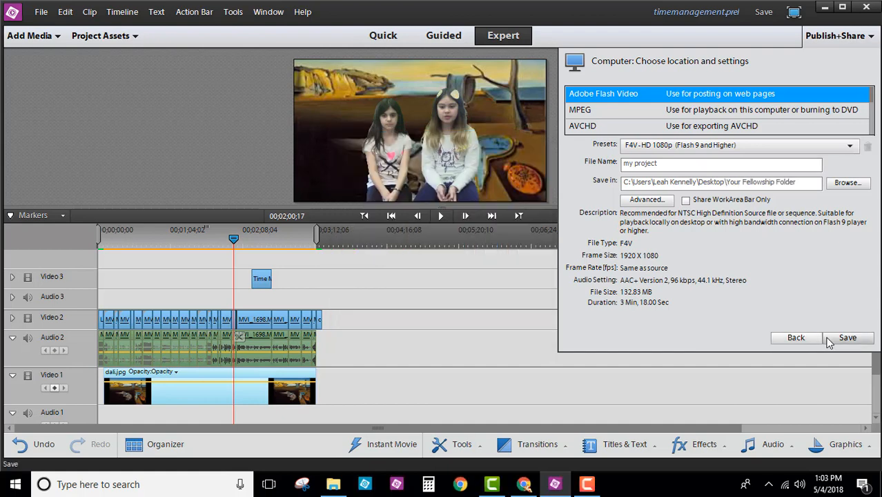
left_click(844, 340)
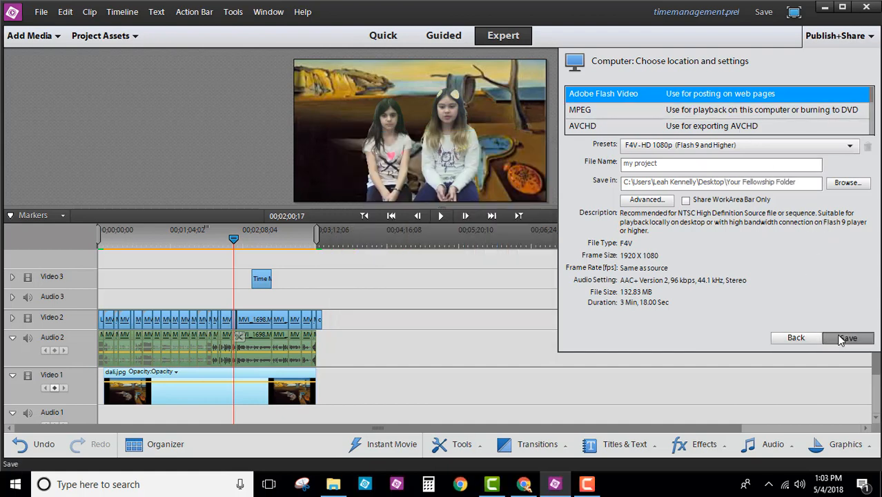